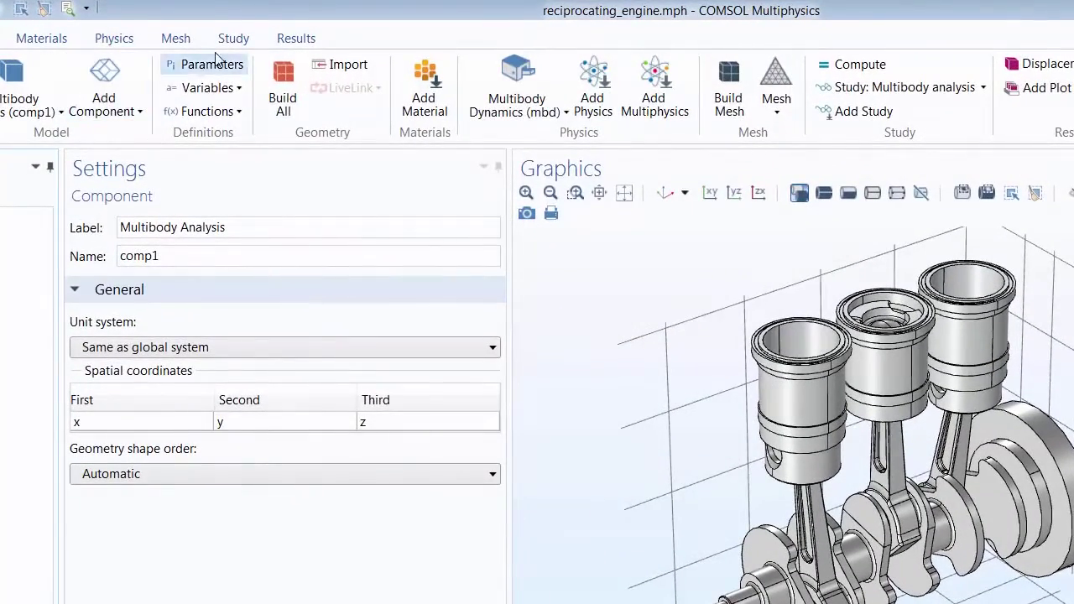
- Show the Study ribbon tab and review its list of study step types
click(232, 42)
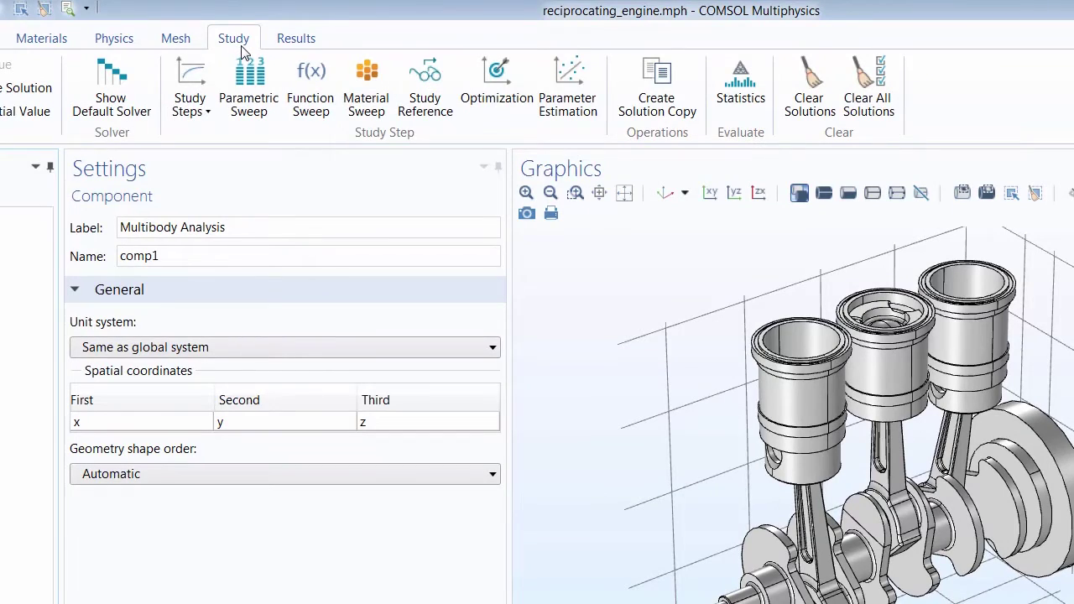
click(198, 105)
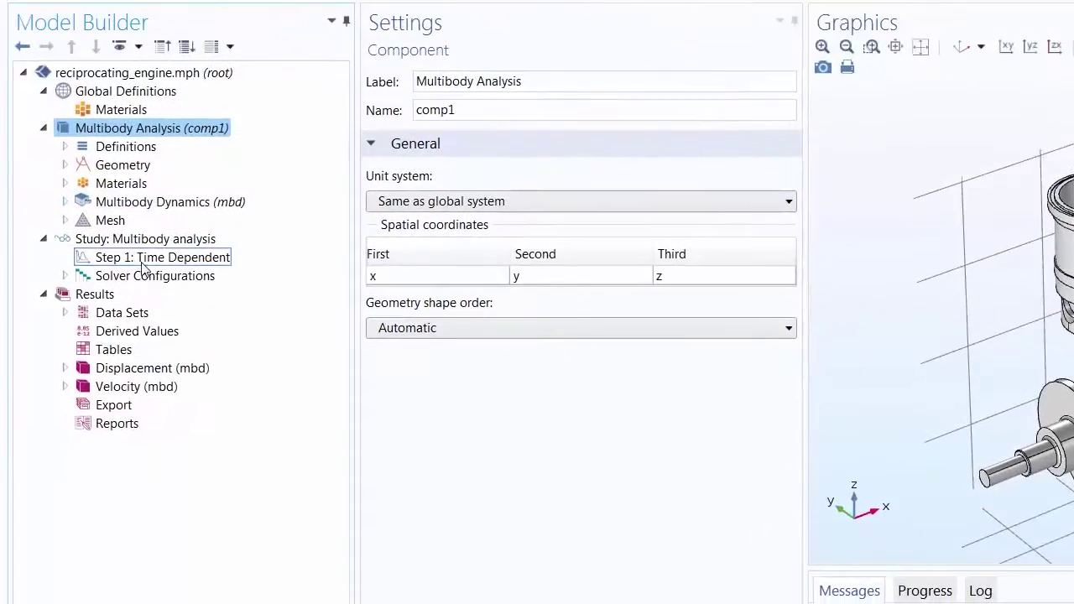
- Open the Surface plot under Displacement (mbd), leaving the plotted time at 0.16 s
click(143, 260)
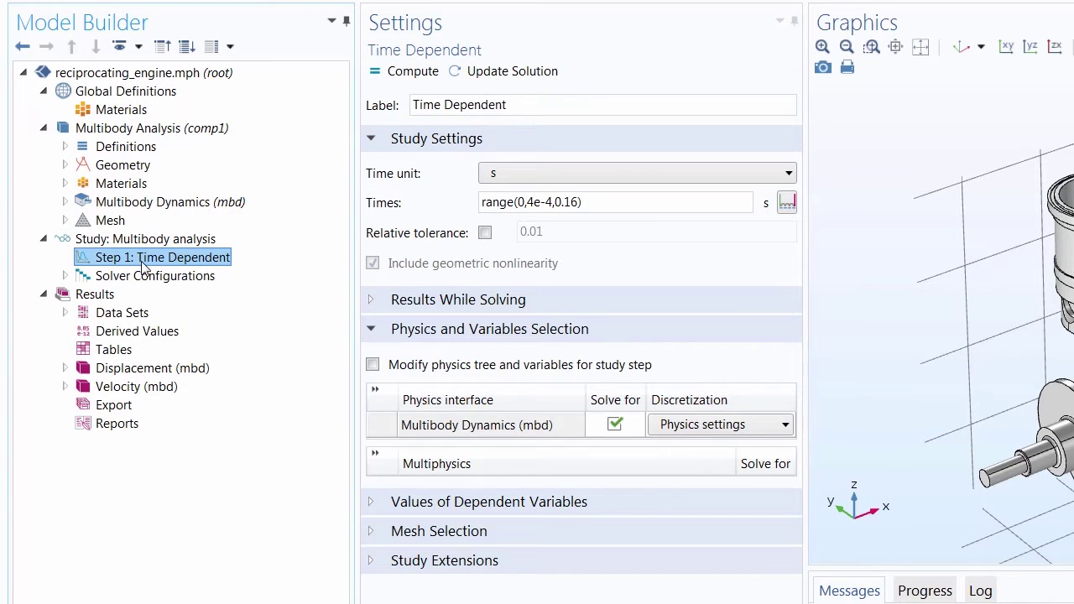
click(149, 372)
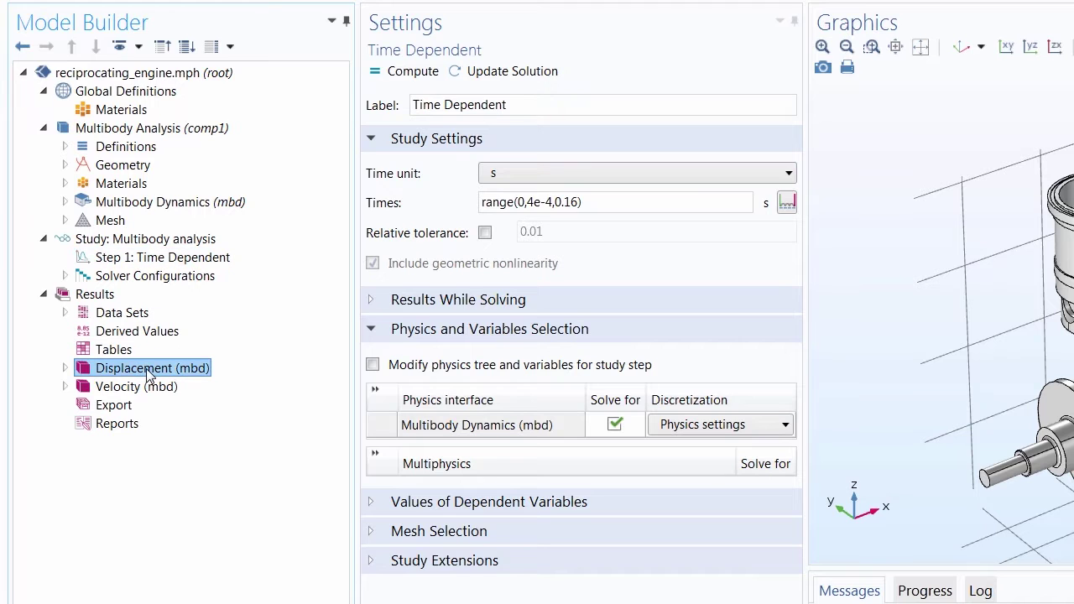
click(65, 369)
click(126, 387)
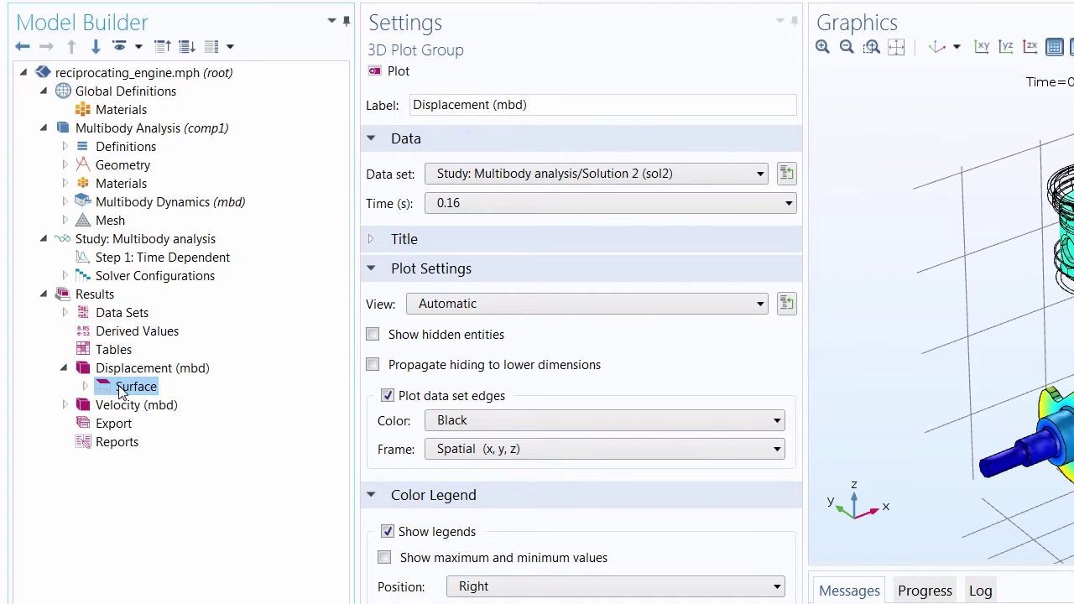
click(531, 203)
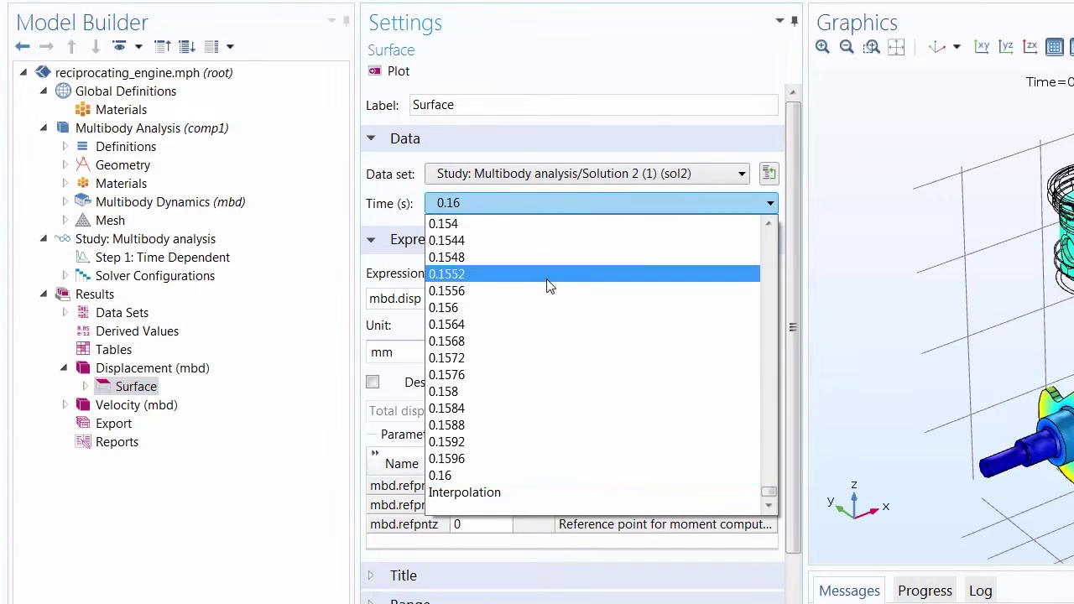
scroll(547, 286, up, 20)
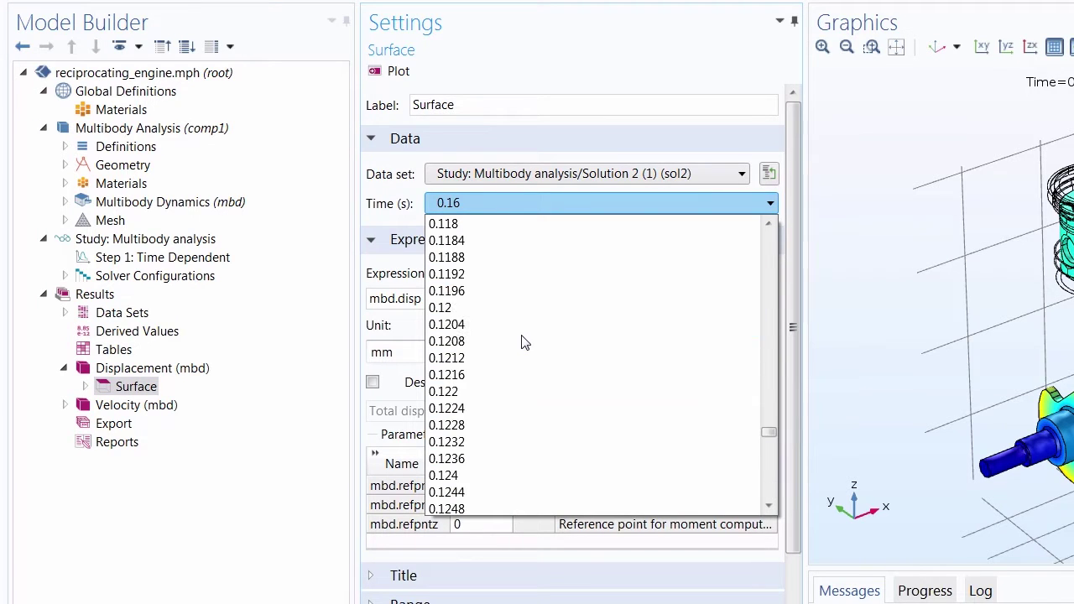
scroll(524, 342, up, 20)
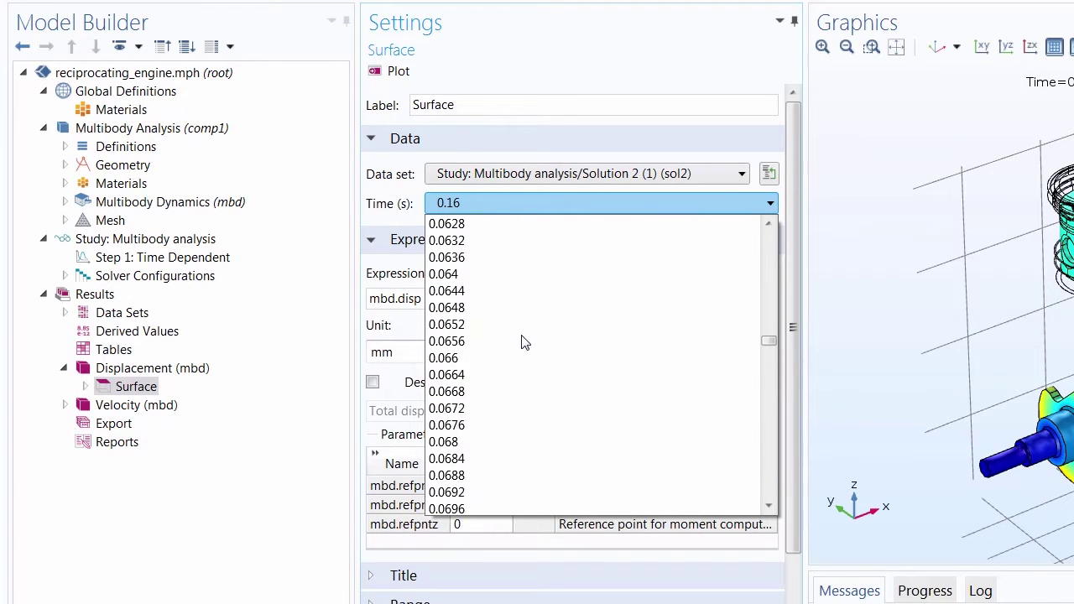
- Keep 0.16 s and add a Player animation of Displacement (mbd) from Export > Animation
click(401, 185)
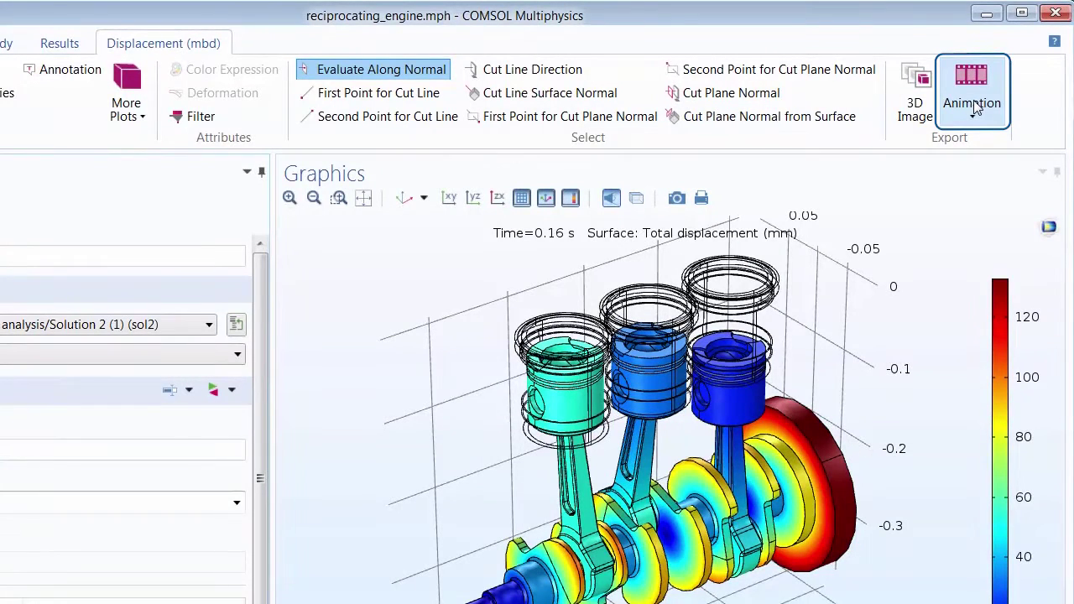
click(972, 105)
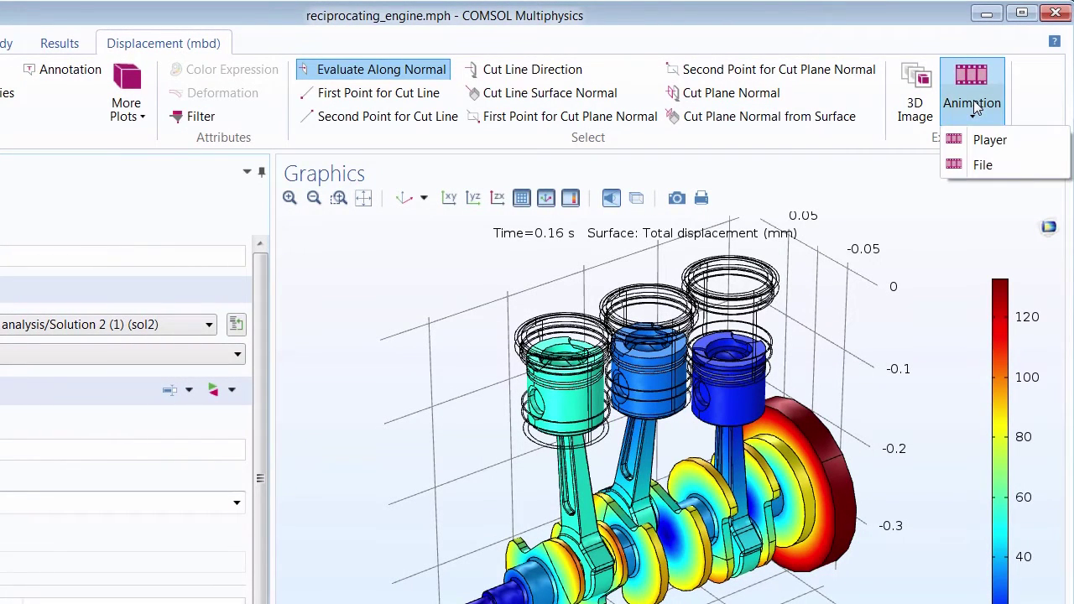
click(986, 141)
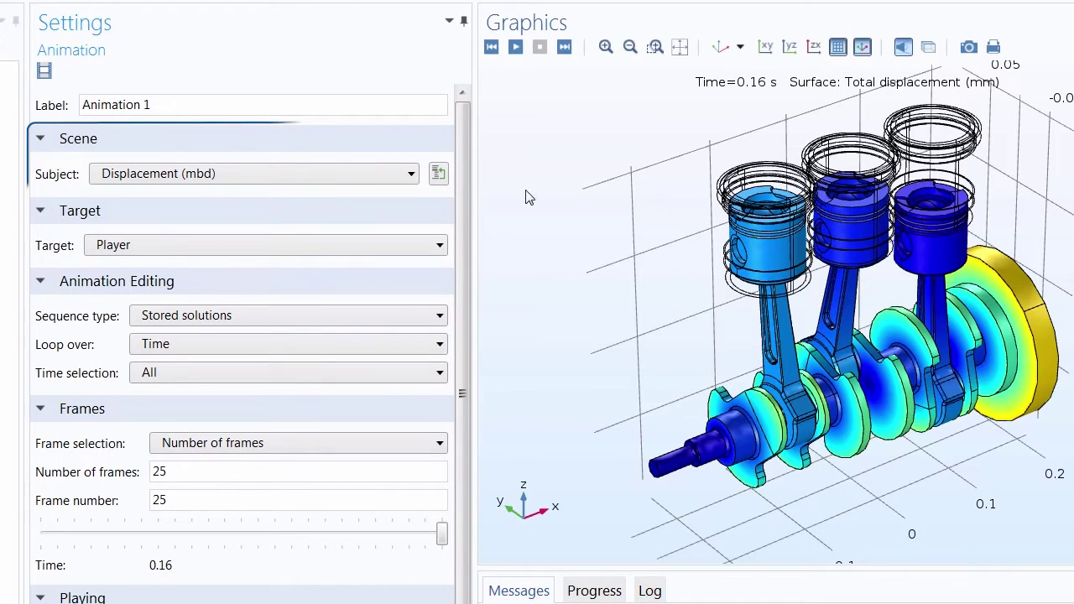
click(212, 172)
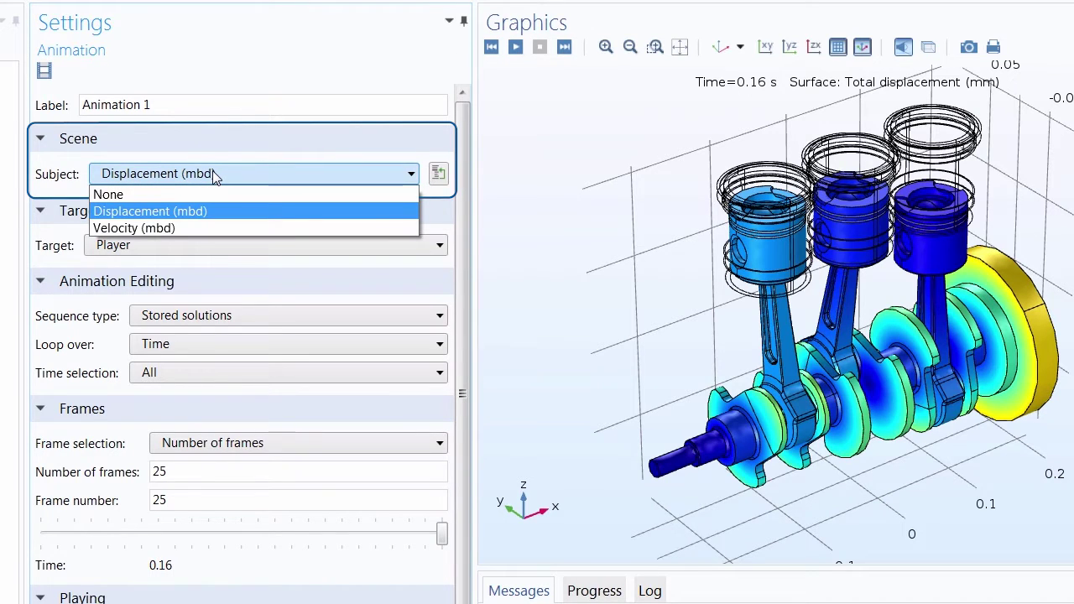
click(172, 211)
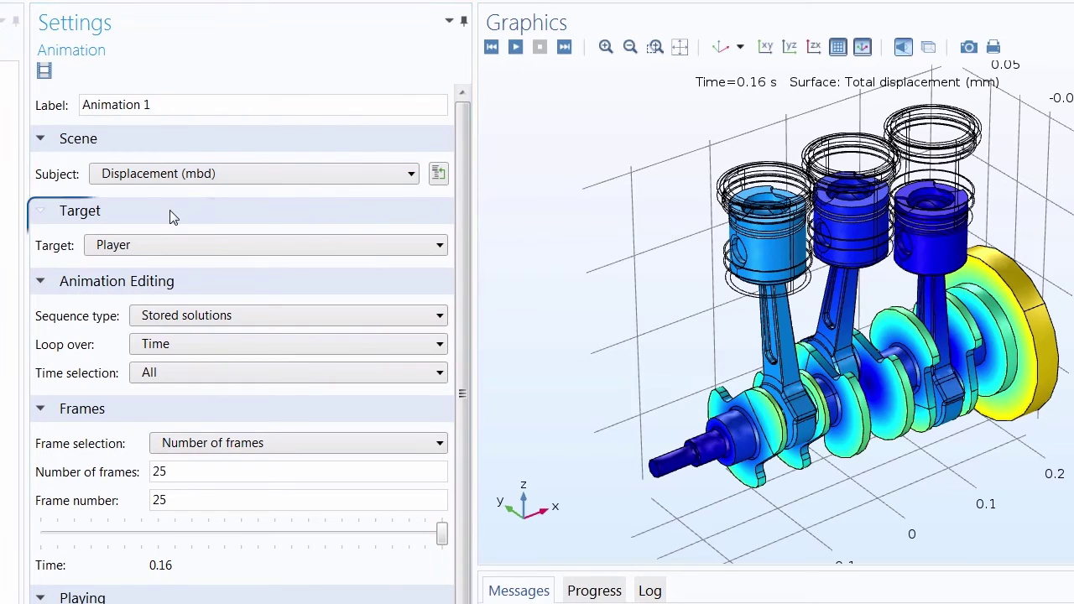
click(209, 244)
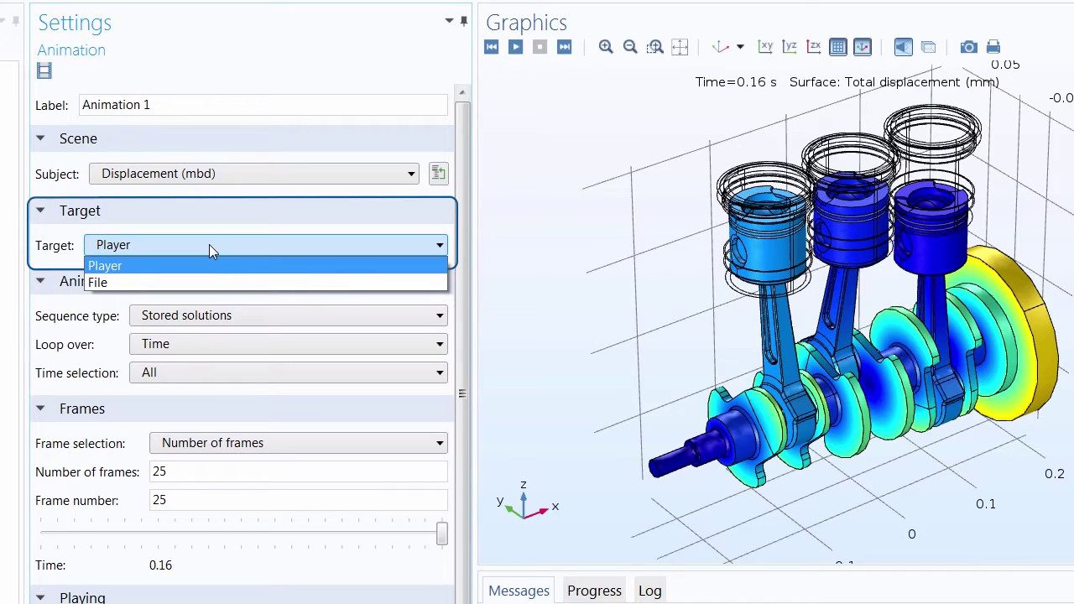
click(209, 244)
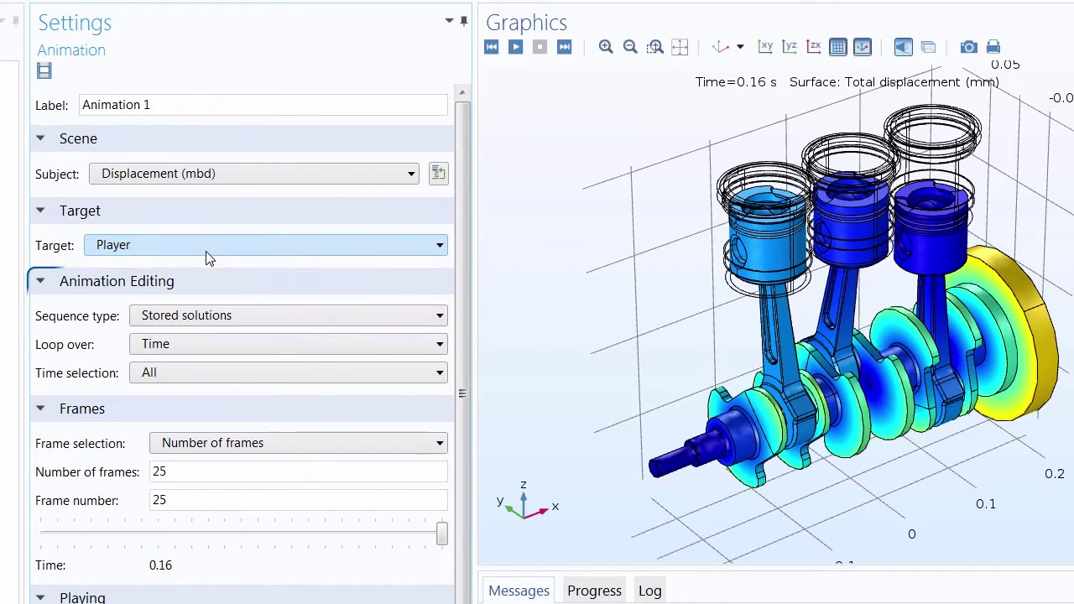
click(199, 316)
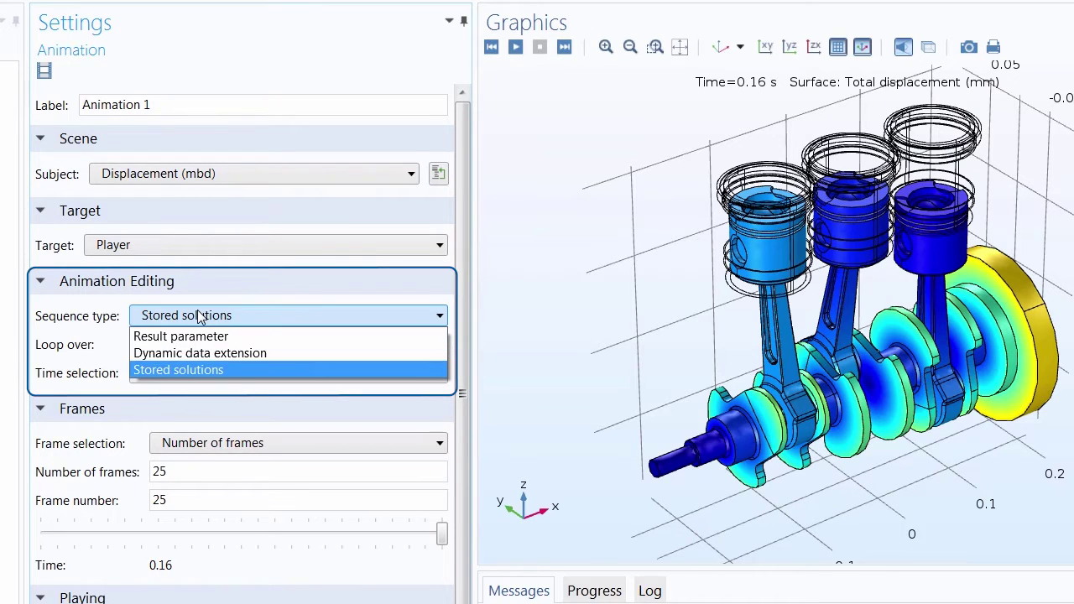
click(199, 315)
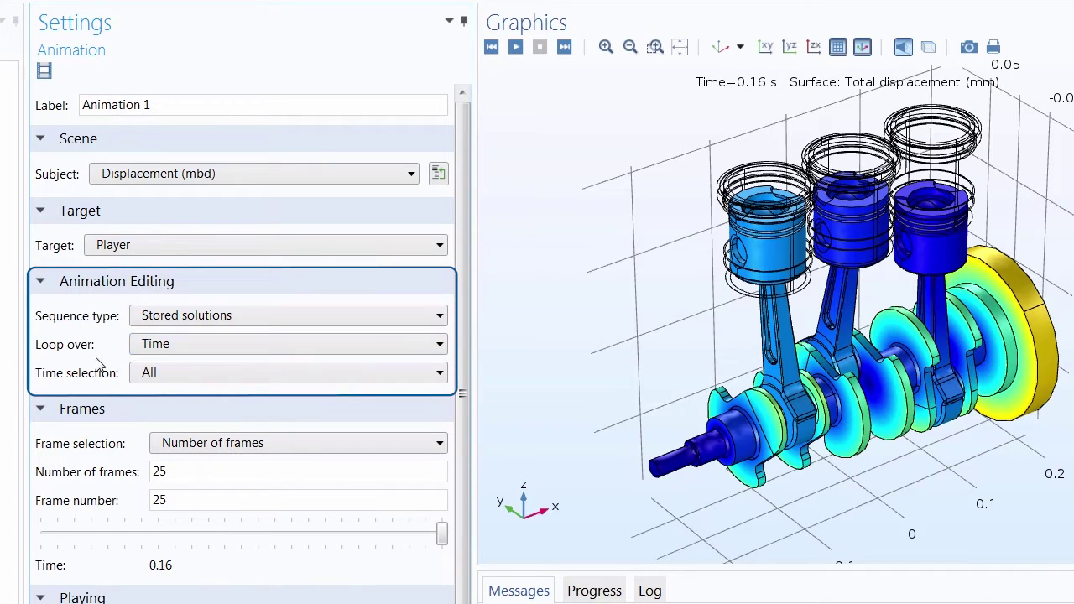
click(170, 374)
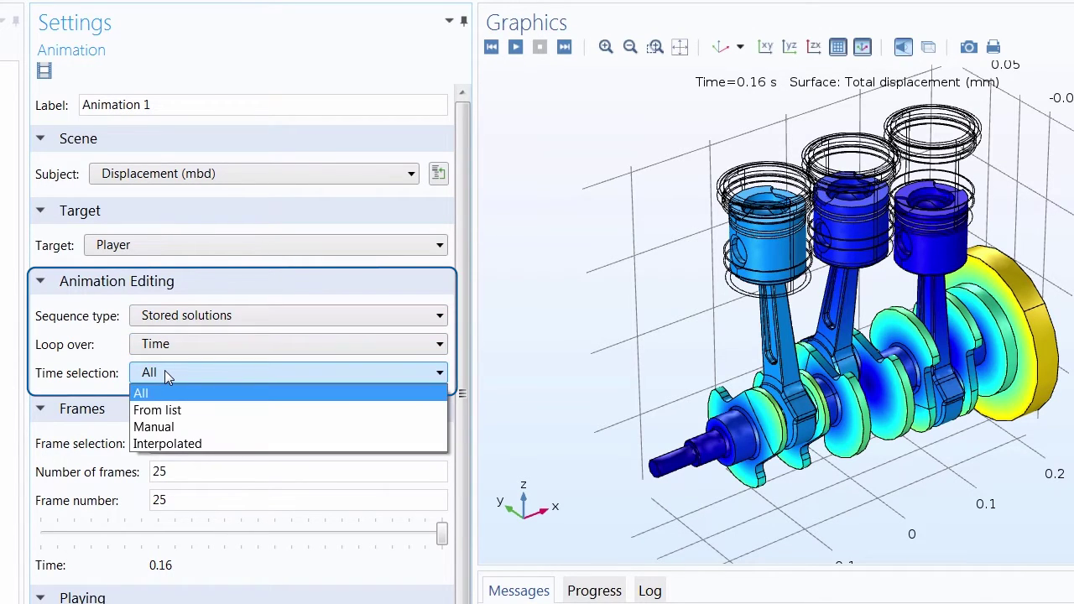
click(110, 376)
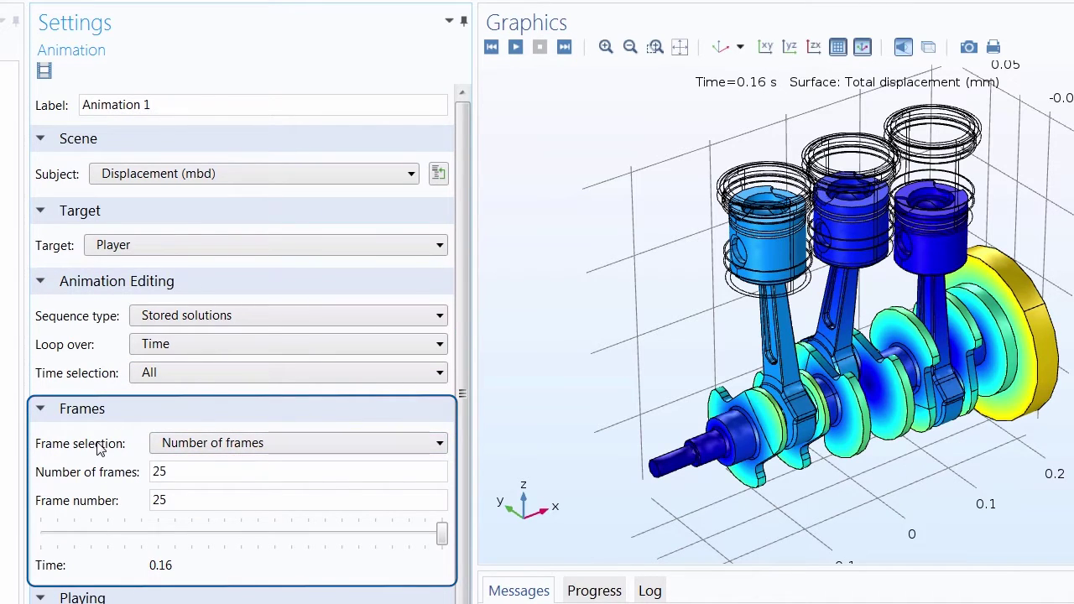
click(183, 443)
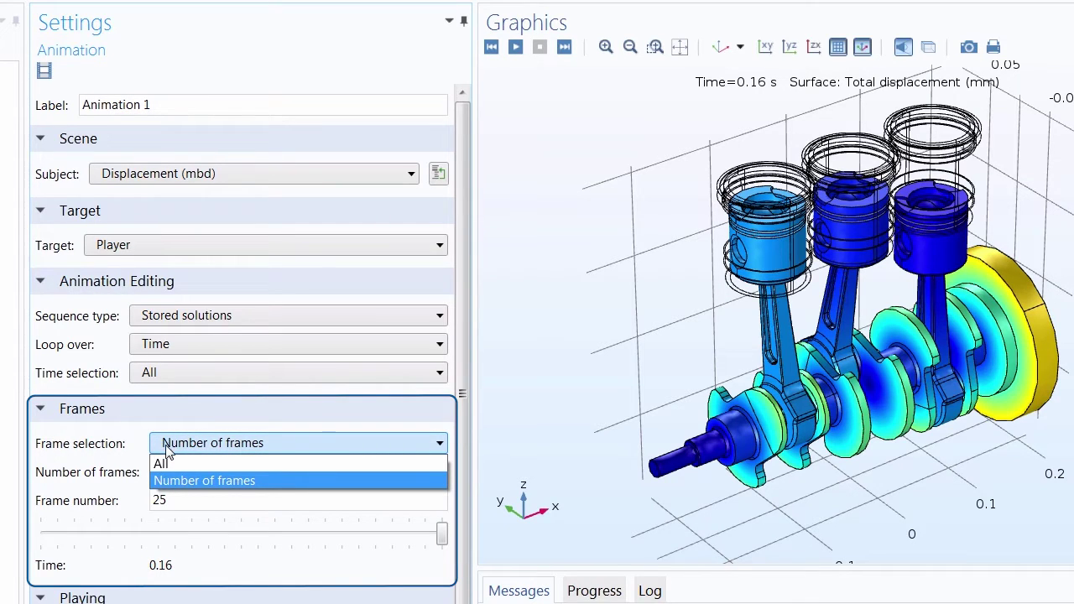
click(166, 446)
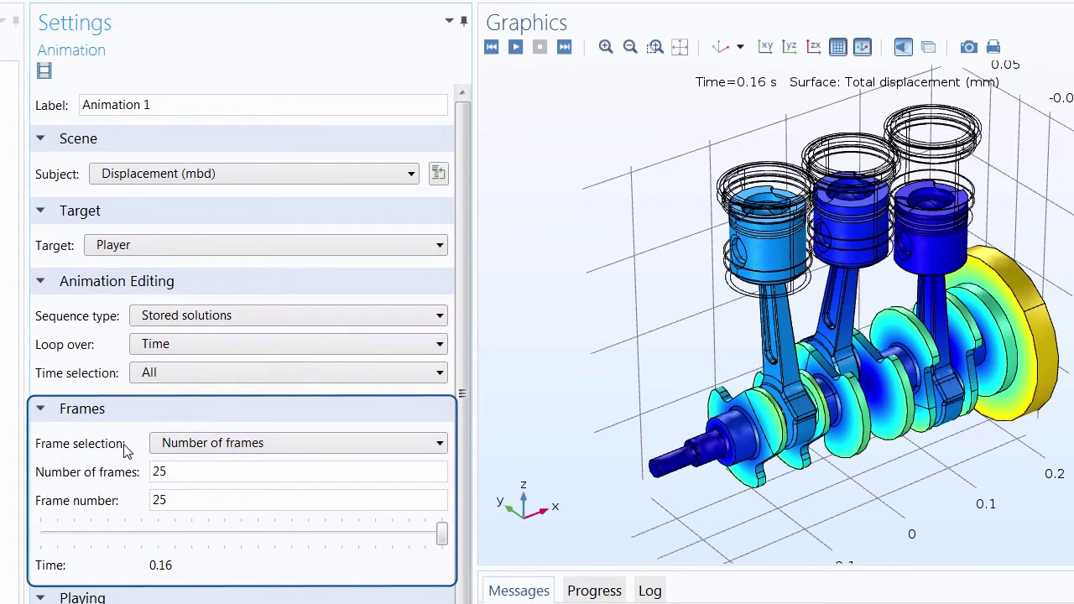
click(515, 47)
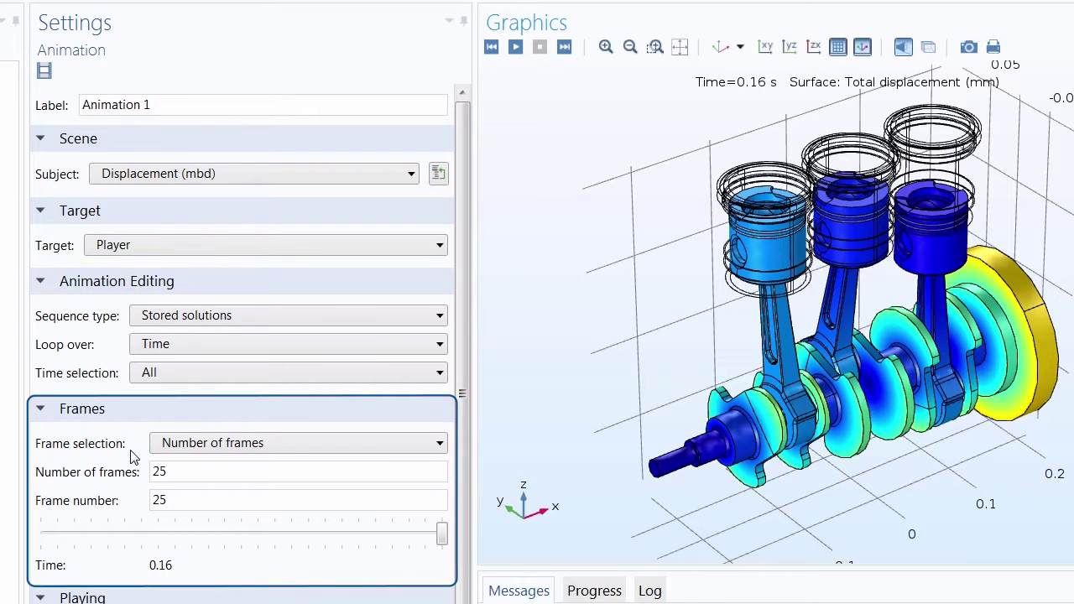
- Use all stored time steps as frames and replay the animation from time 0
click(196, 442)
click(188, 466)
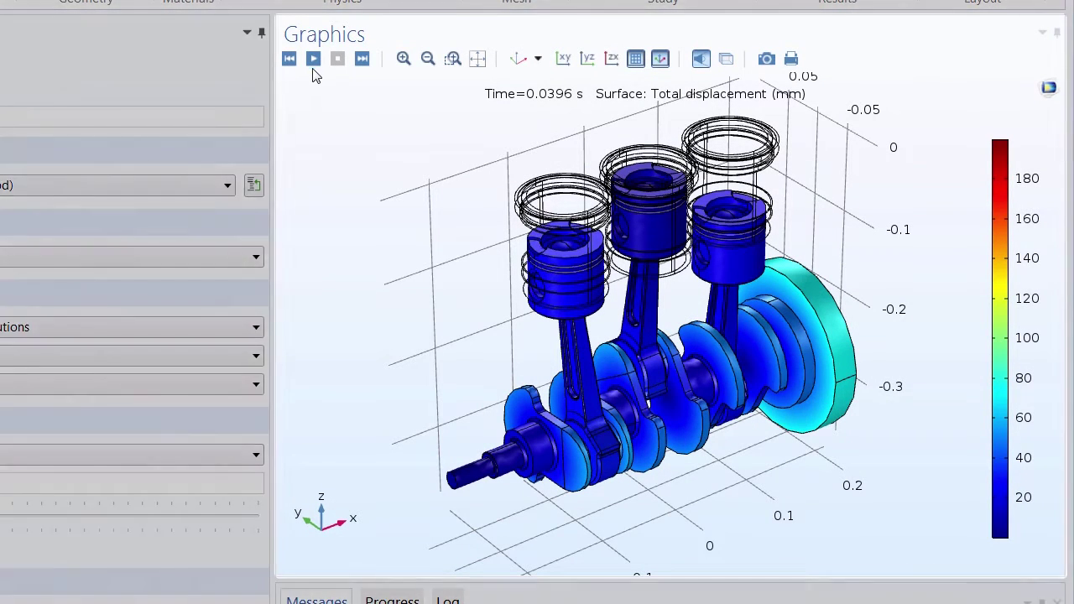
click(313, 60)
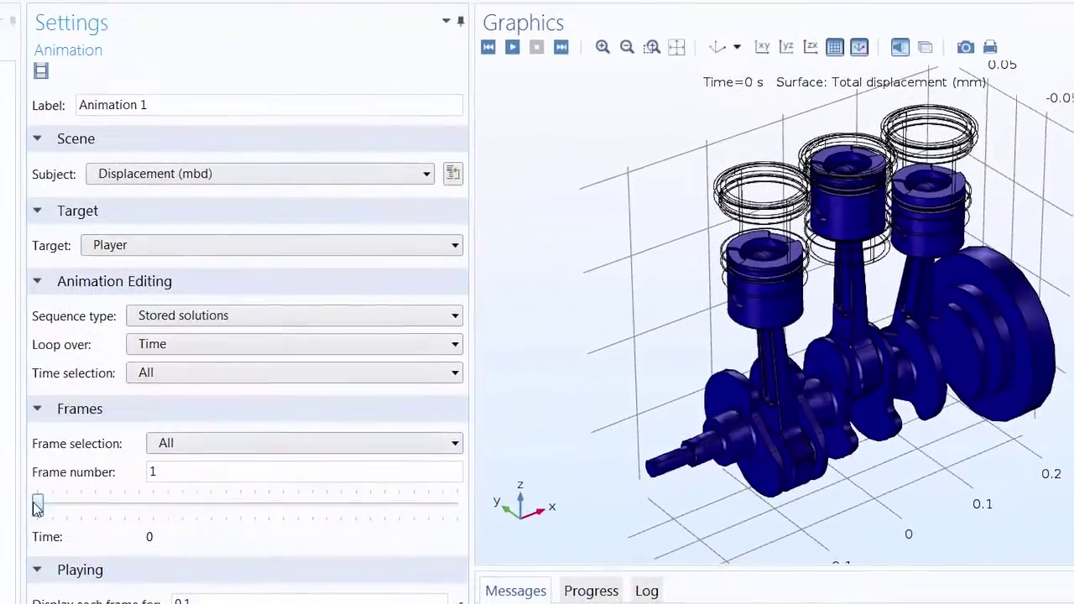
- Advance the animation's frame number to frame 175, Time=0.0696 s
drag(37, 506, 155, 507)
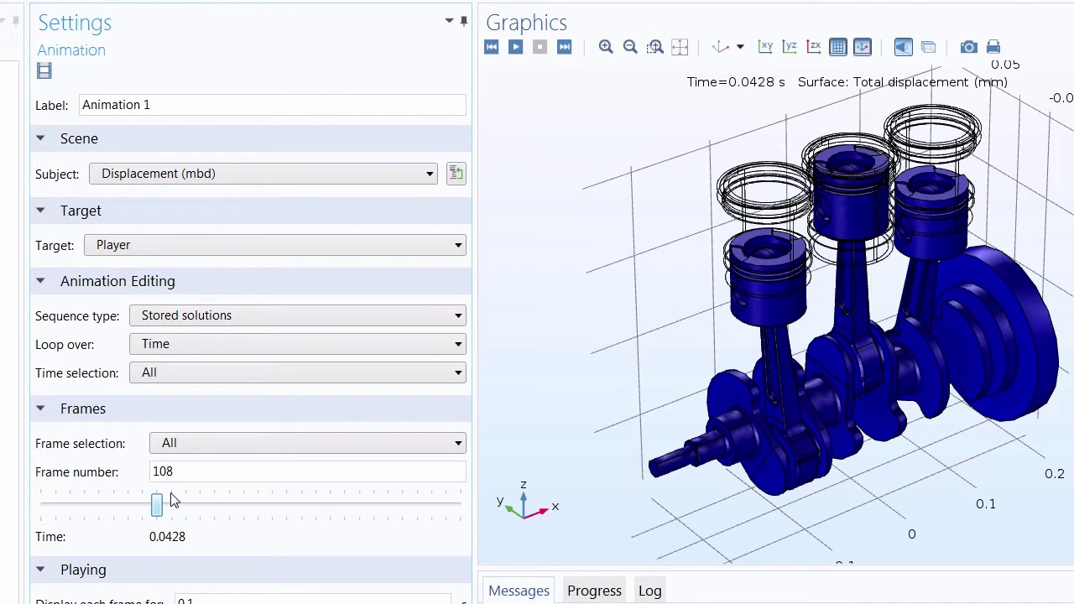
drag(158, 504, 235, 507)
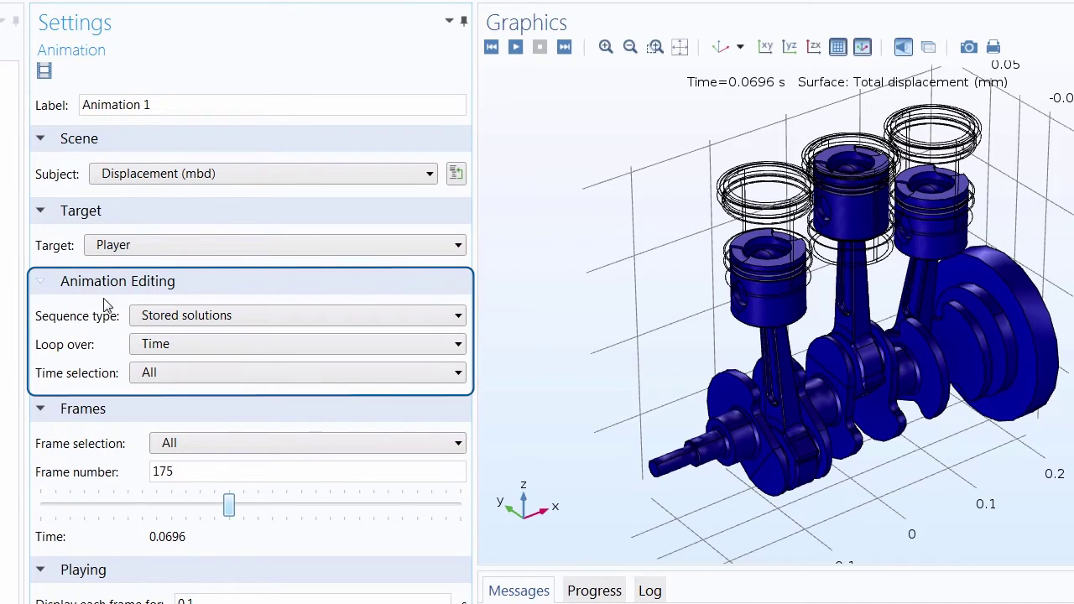
- Set Time selection to From list and select 0.0432 s as the first time
click(178, 374)
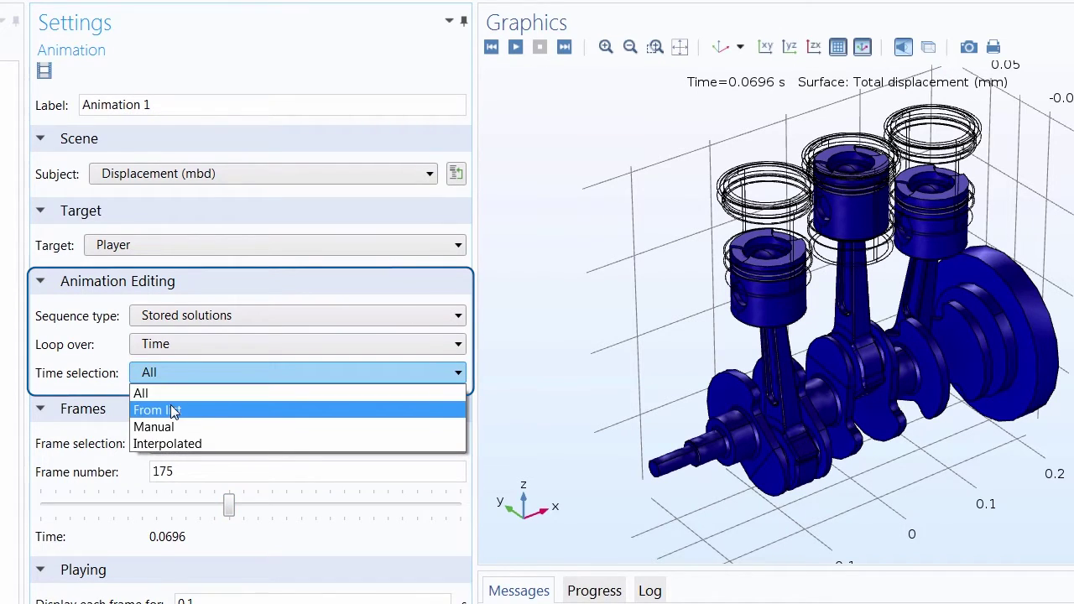
click(174, 412)
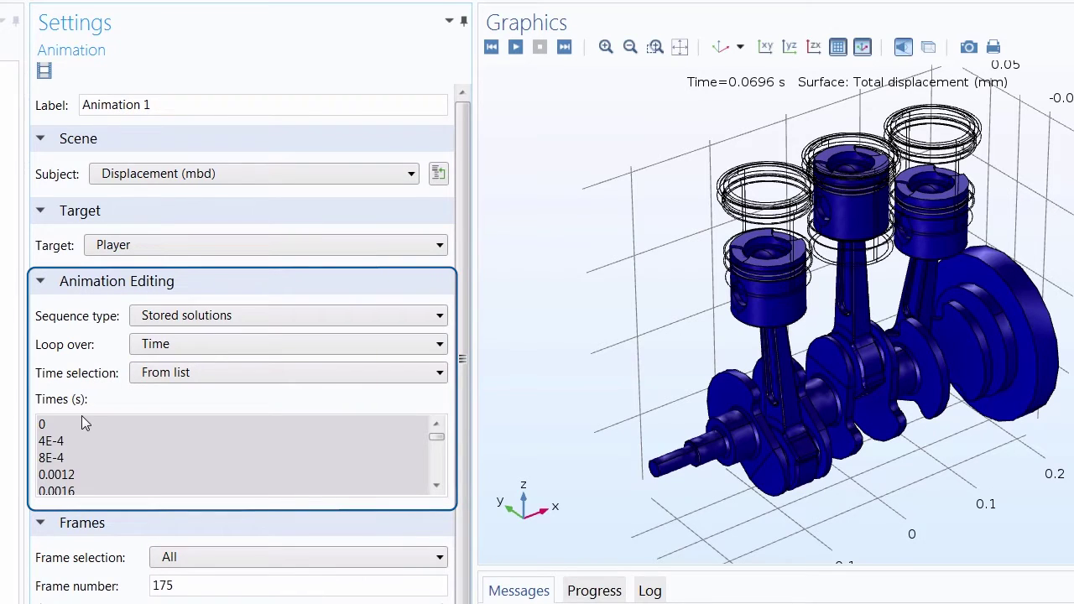
scroll(84, 424, down, 13)
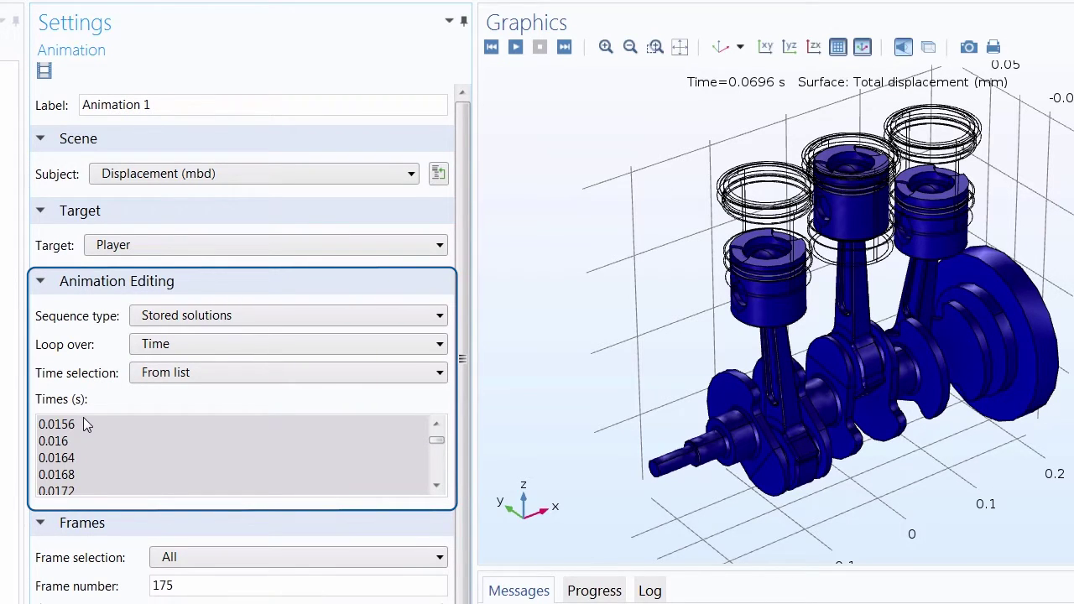
scroll(93, 437, down, 13)
scroll(94, 437, down, 5)
scroll(93, 437, down, 1)
scroll(93, 438, up, 1)
scroll(94, 437, down, 4)
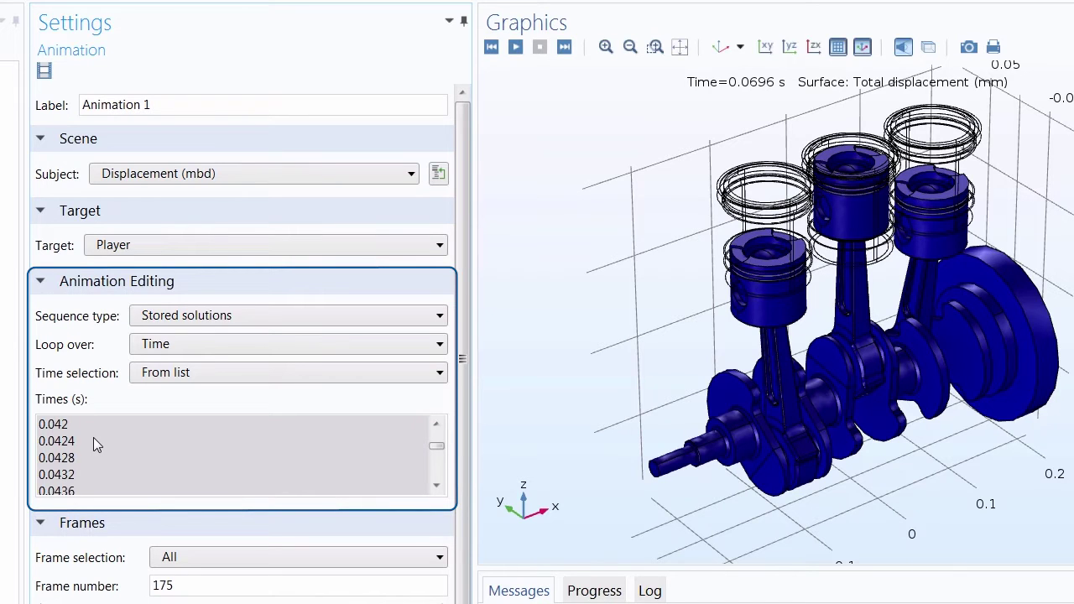
click(97, 472)
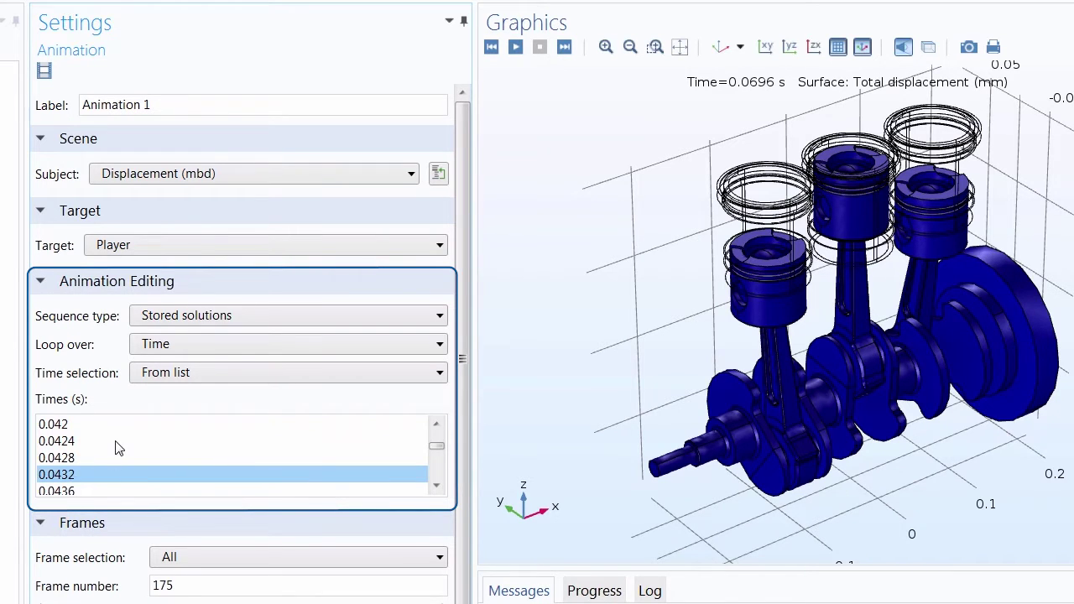
- Extend the time selection from 0.0432 s through 0.0696 s
scroll(117, 449, down, 12)
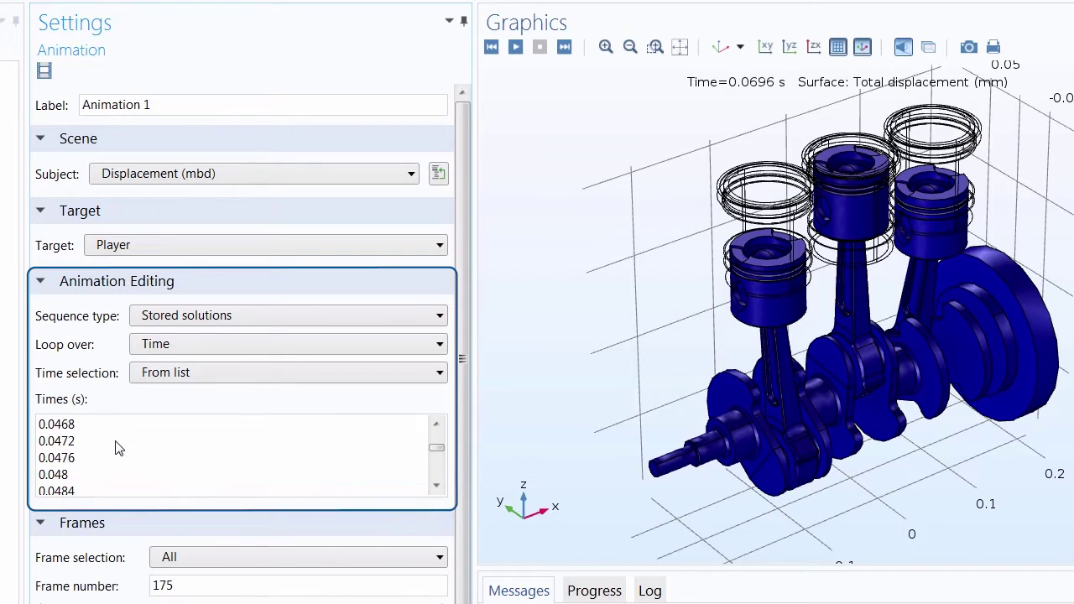
scroll(118, 449, down, 7)
scroll(118, 449, down, 4)
scroll(78, 453, up, 1)
shift+click(76, 477)
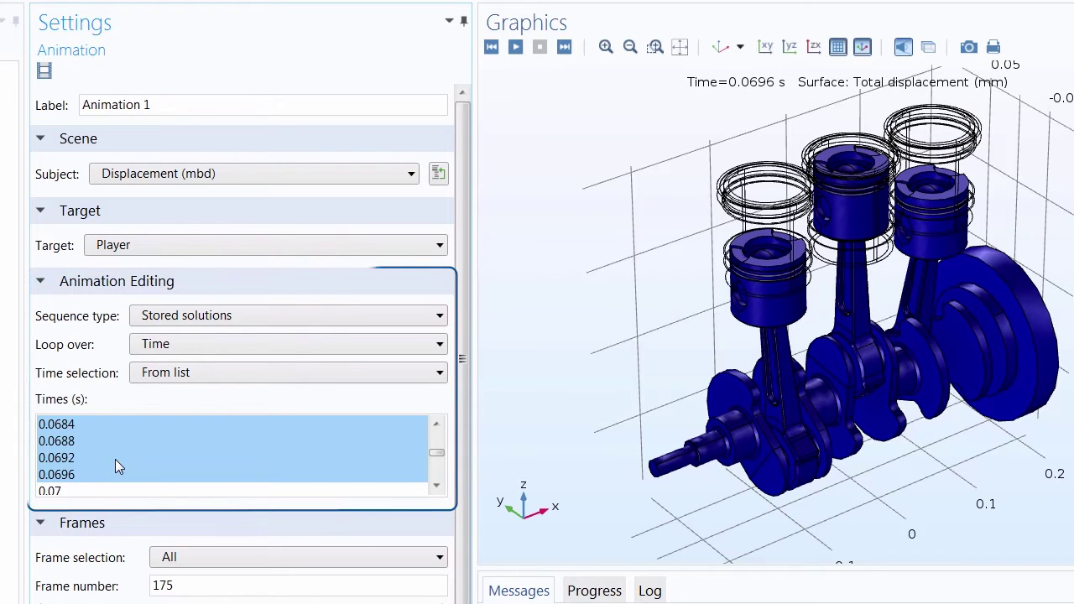
- Turn on Repeat and set each frame's display time to 0.01 s
scroll(116, 495, down, 2)
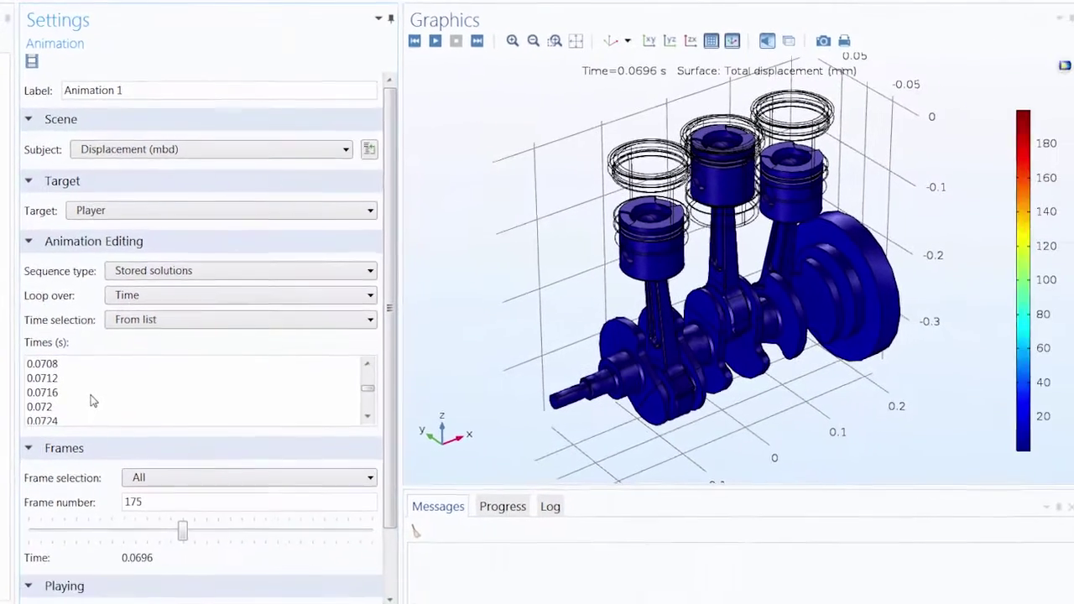
scroll(111, 496, down, 2)
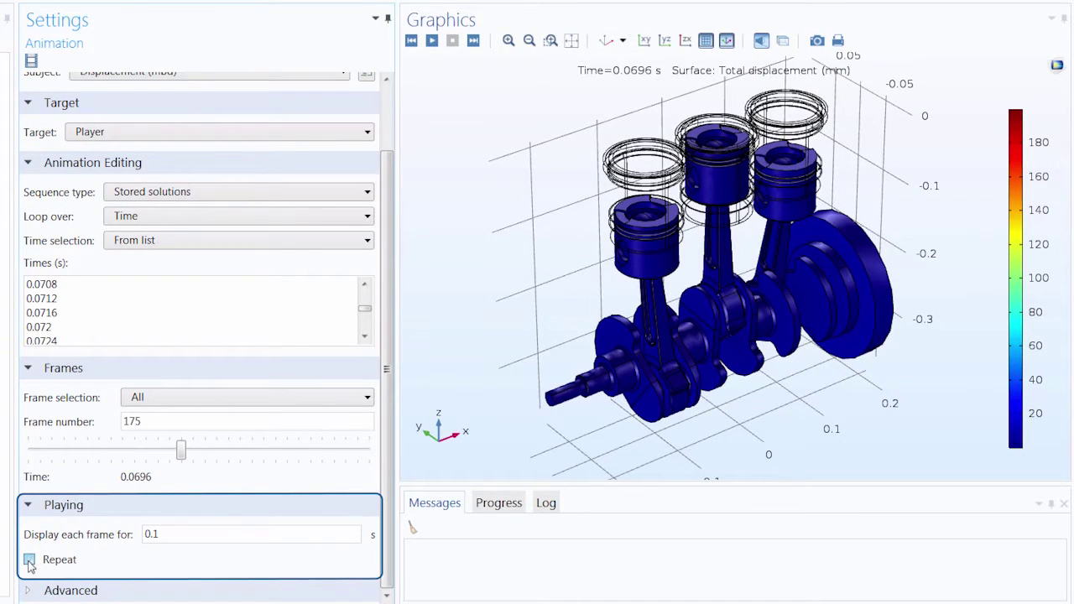
click(30, 564)
click(185, 534)
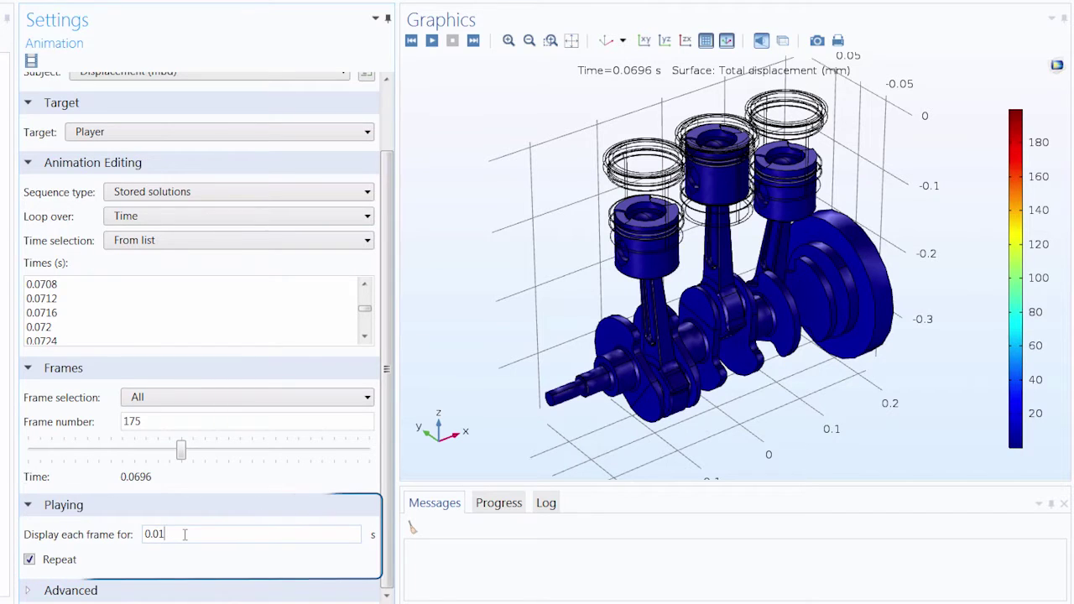
- Play the looping animation over the 0.0432–0.0696 s times
click(432, 40)
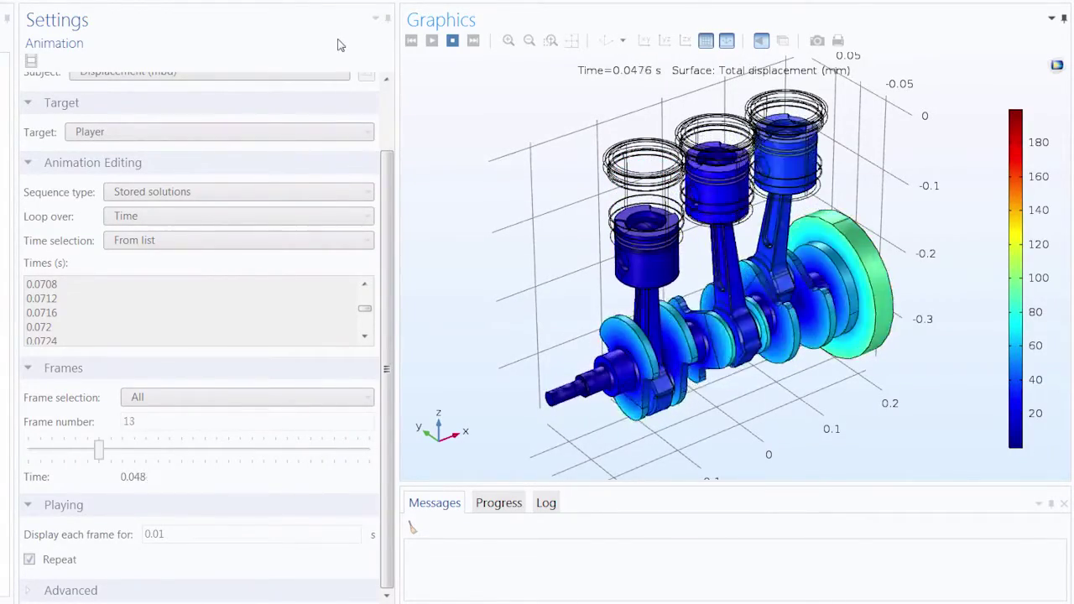
- Stop playback and send the animation to a file instead of the player
click(452, 42)
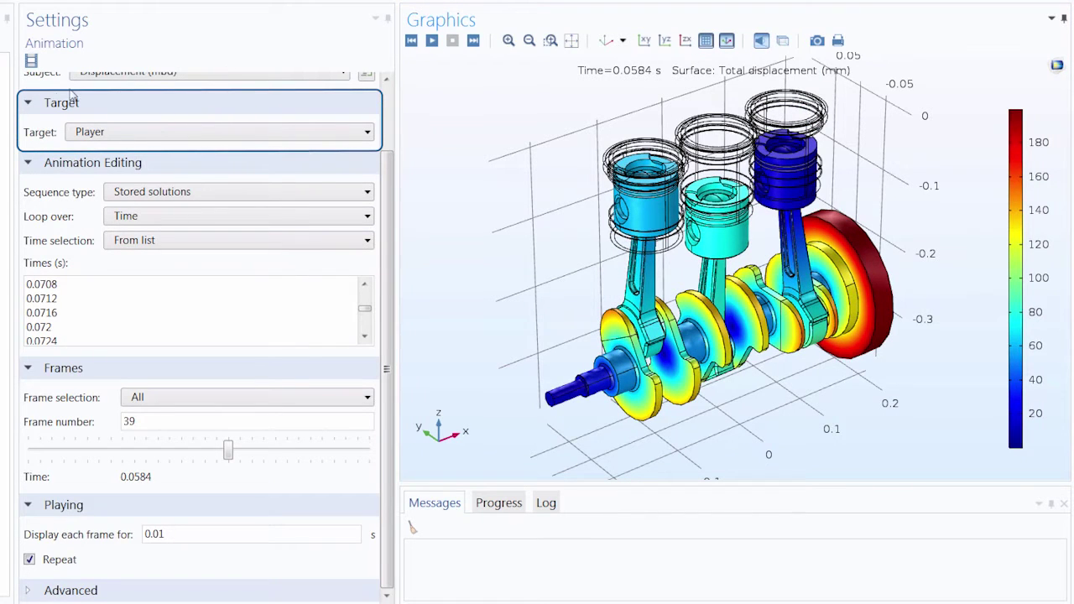
click(115, 133)
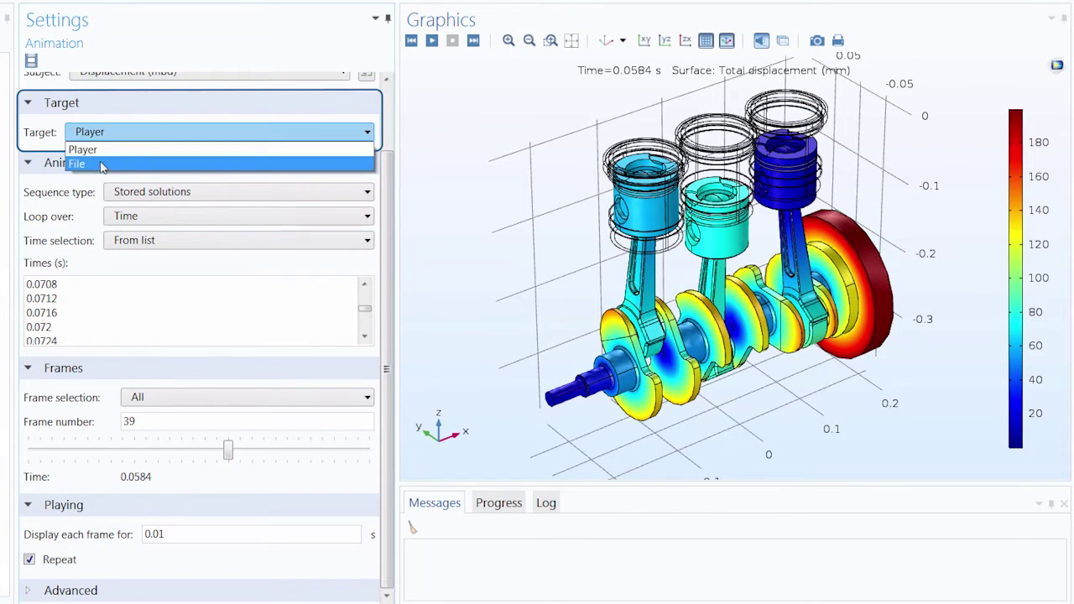
click(104, 163)
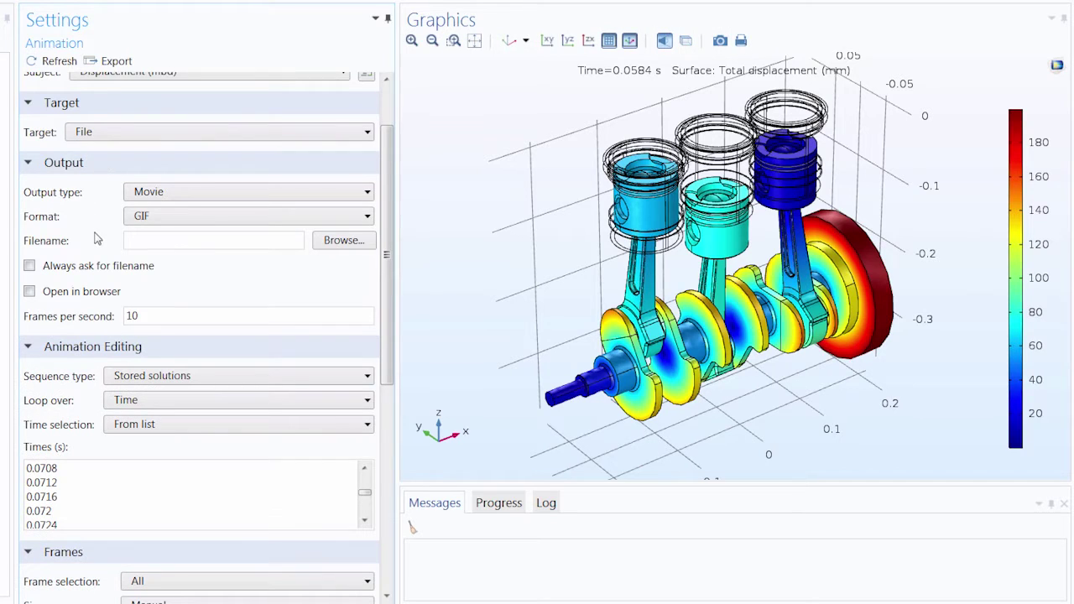
scroll(97, 242, up, 3)
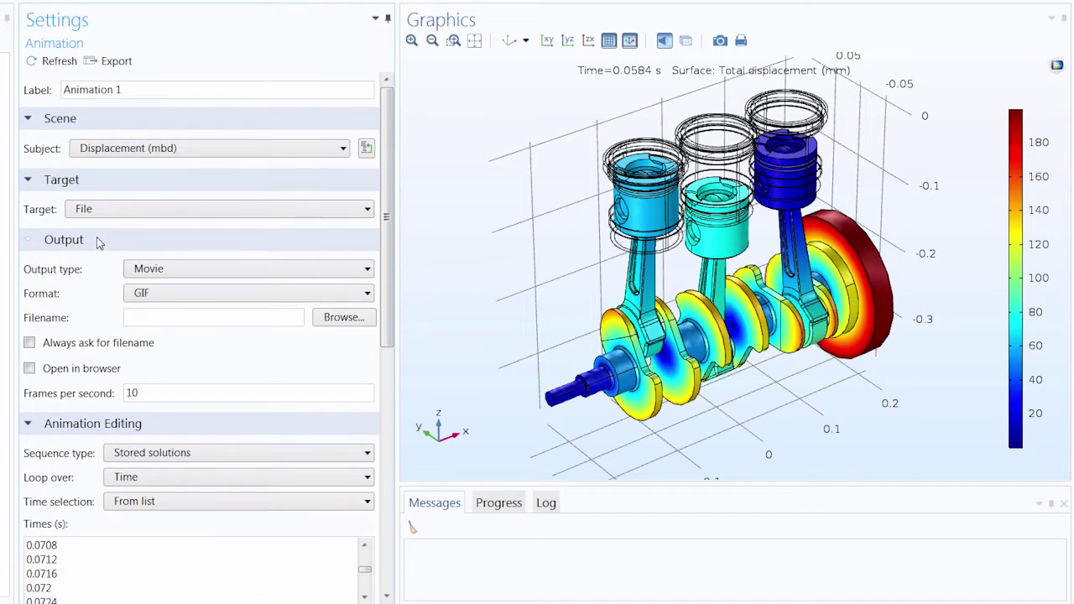
scroll(97, 242, down, 3)
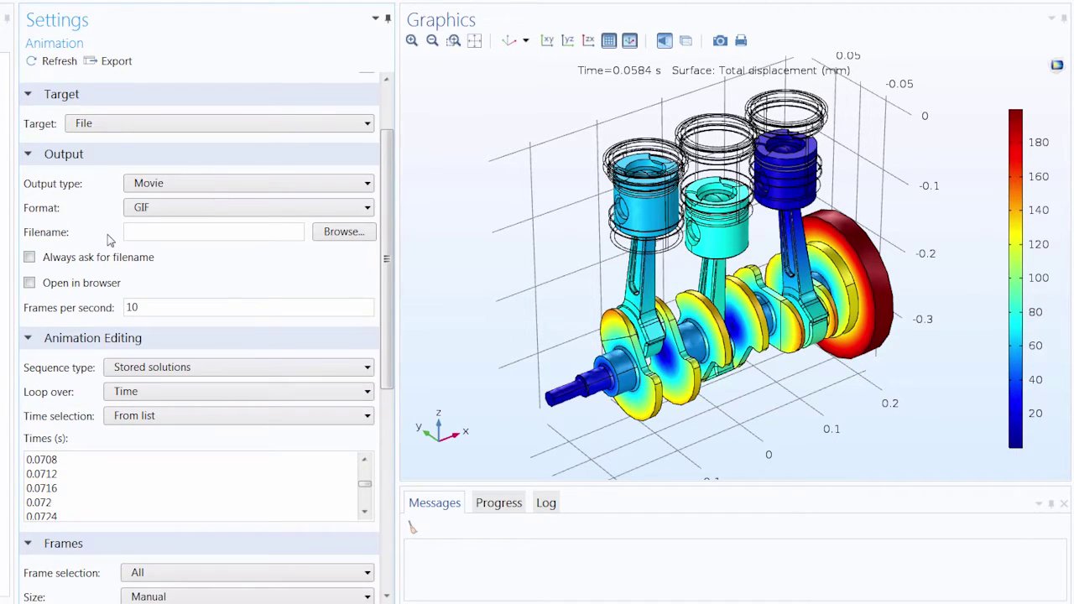
click(73, 341)
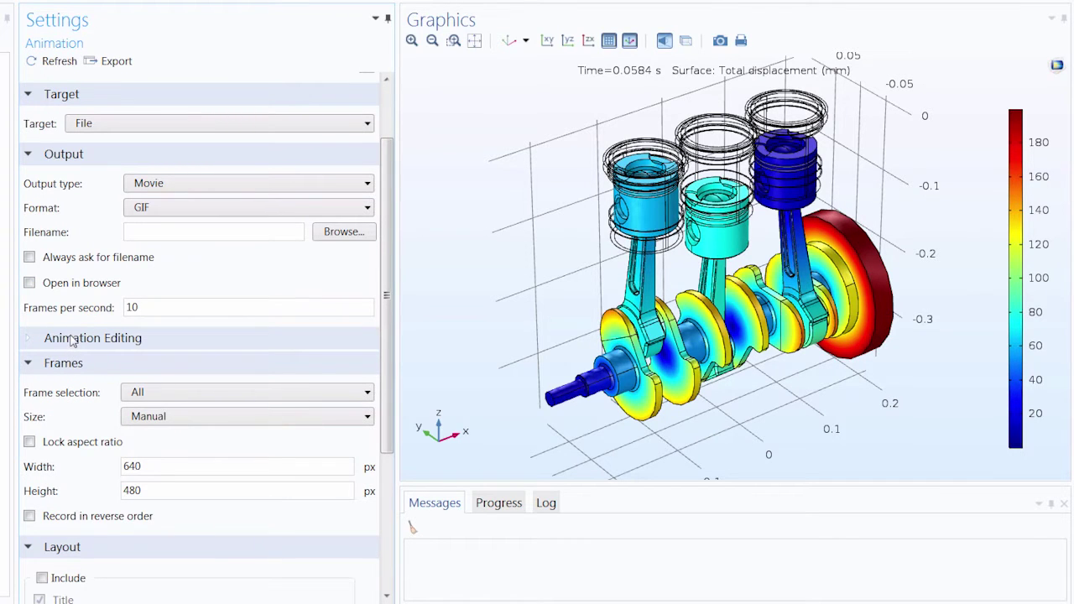
- Set the output type to Movie with GIF format
scroll(73, 340, up, 1)
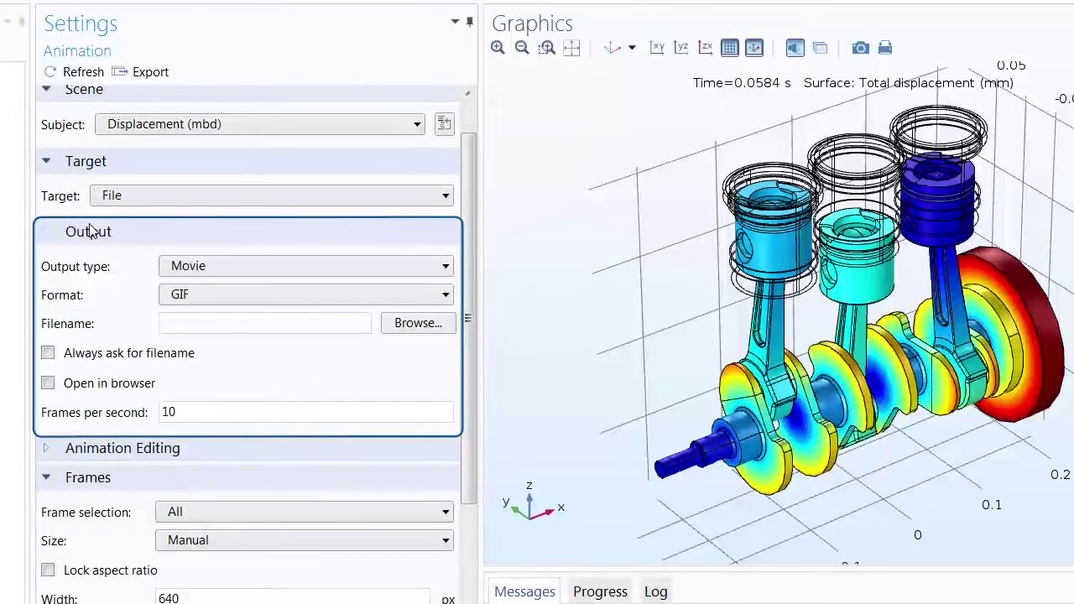
click(204, 269)
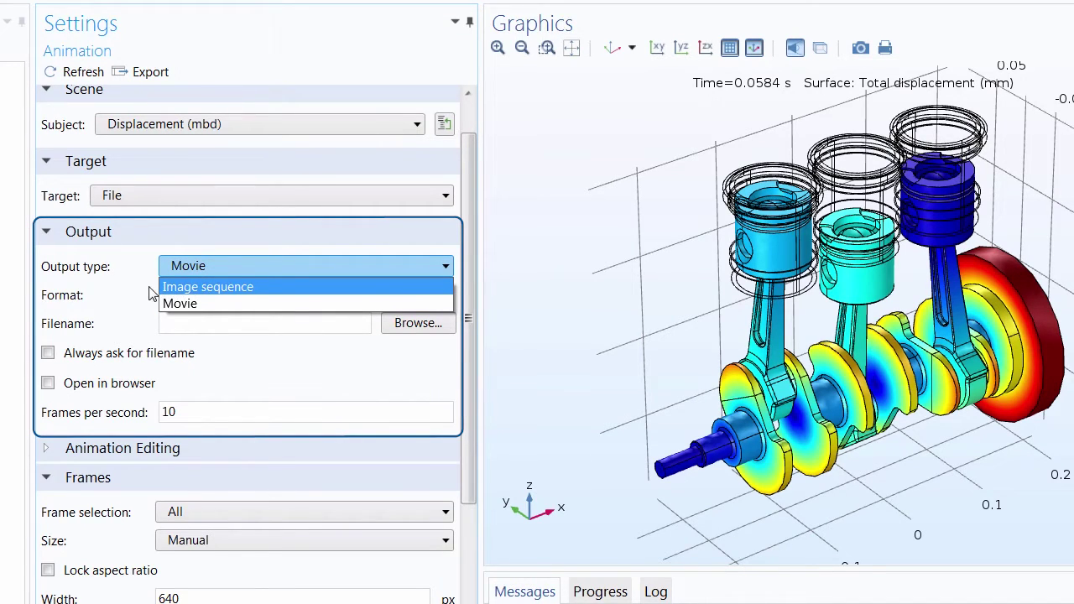
click(174, 307)
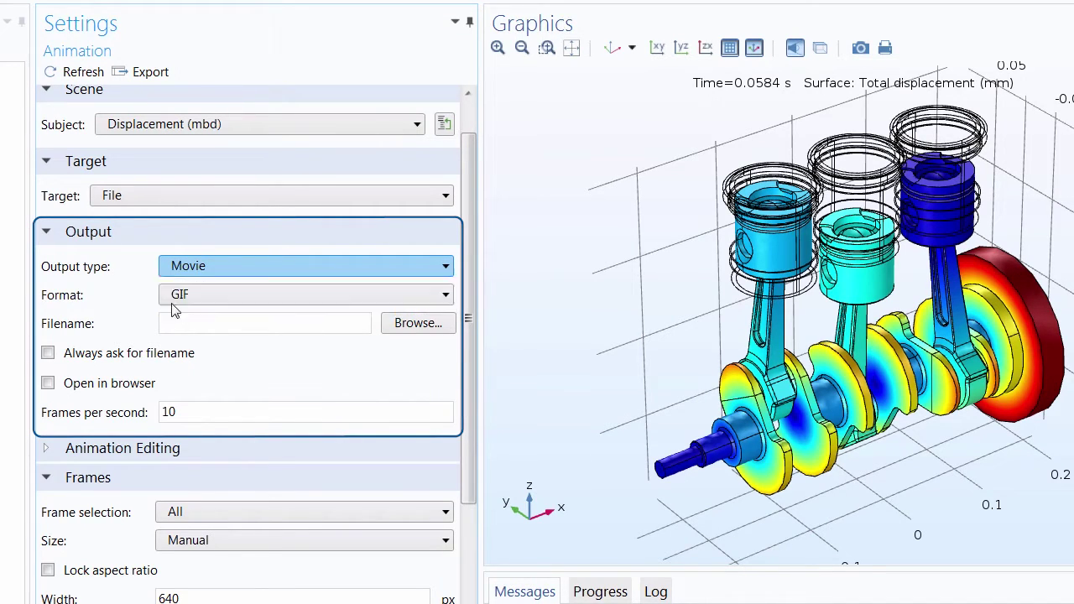
click(221, 295)
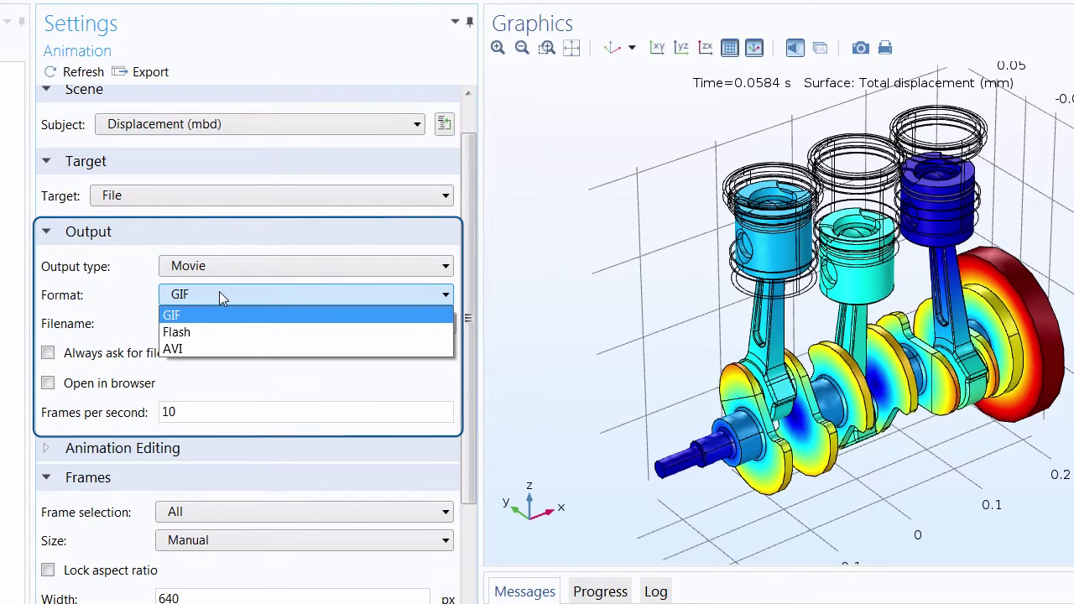
click(219, 291)
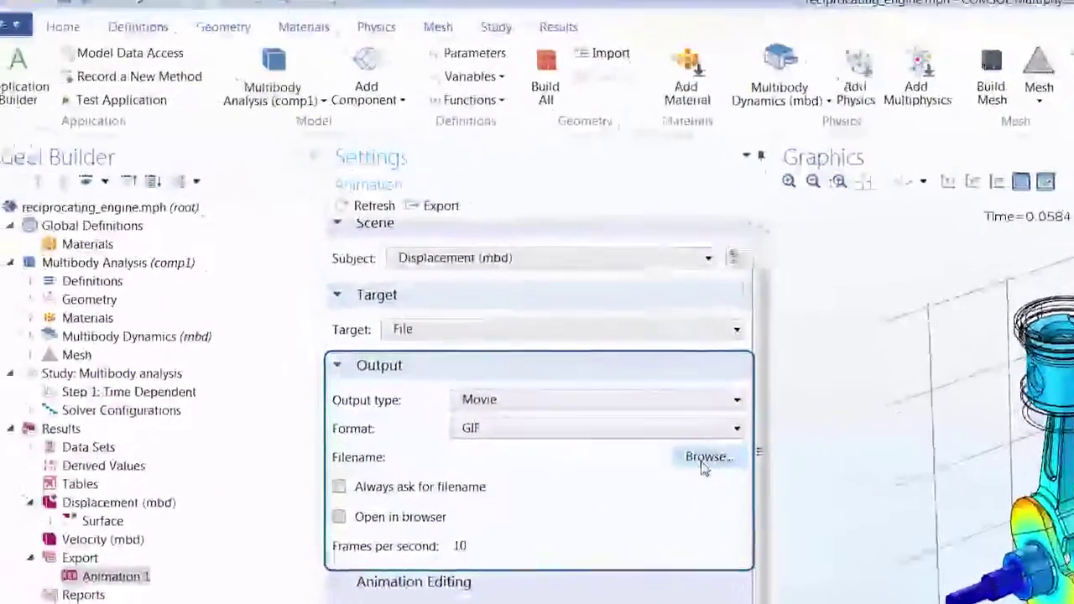
- Set the output file to reciprocating_engine.gif on the Desktop
click(613, 420)
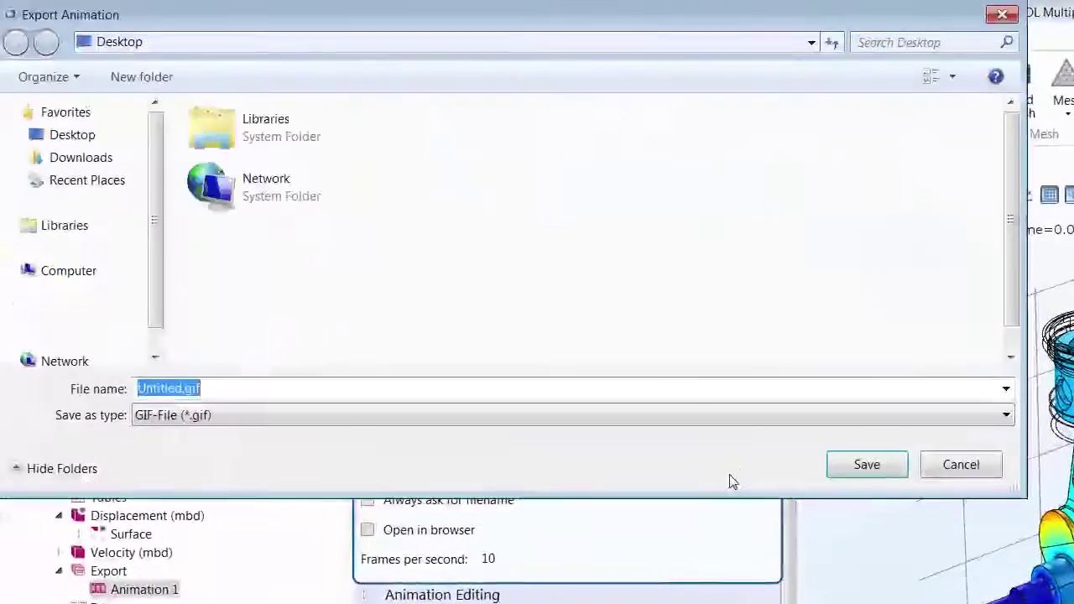
click(182, 388)
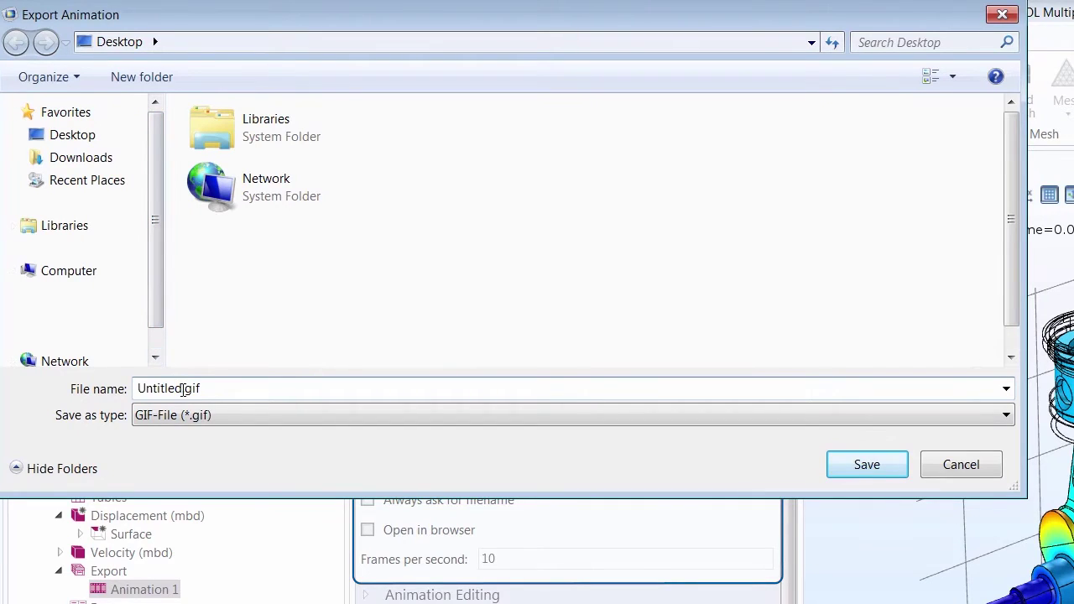
drag(182, 388, 141, 388)
text(reciproc ating_)
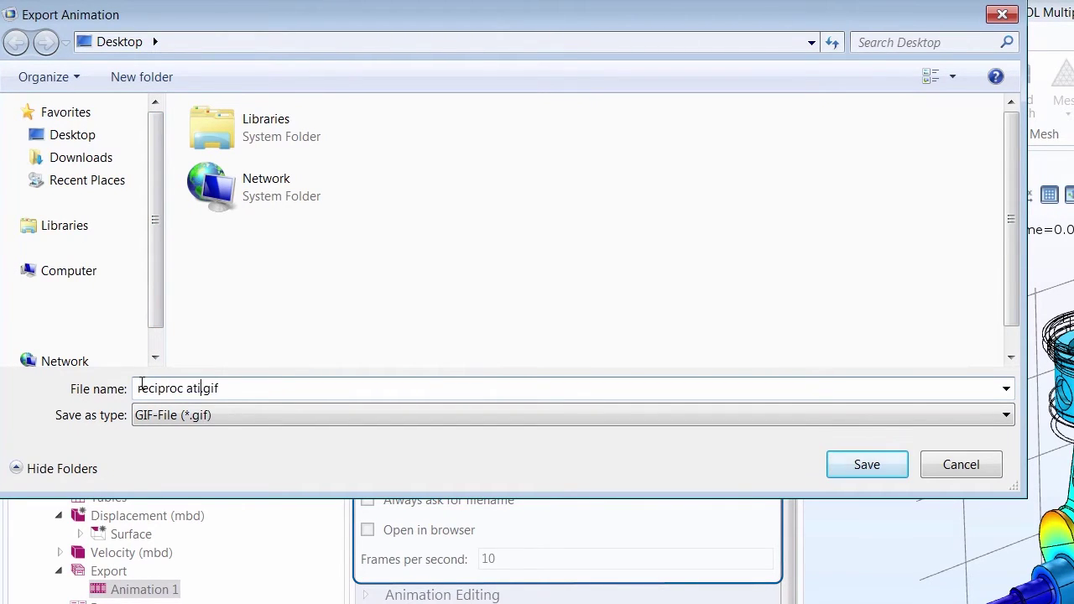
text(engine)
click(839, 464)
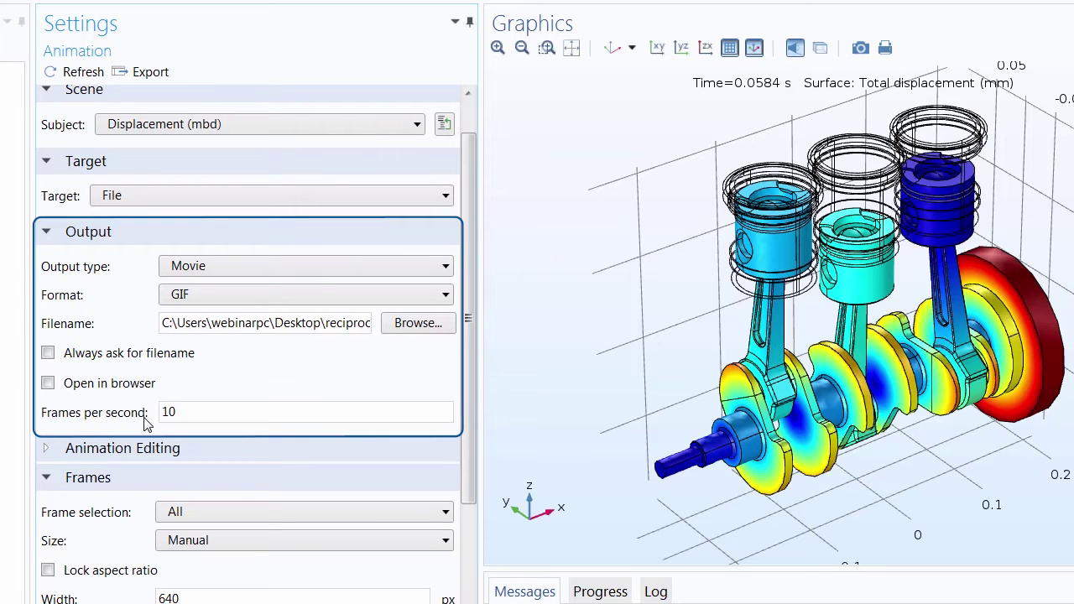
- Change Frames per second from 10 to 100, then scroll down to the Frames section
click(195, 412)
text(0)
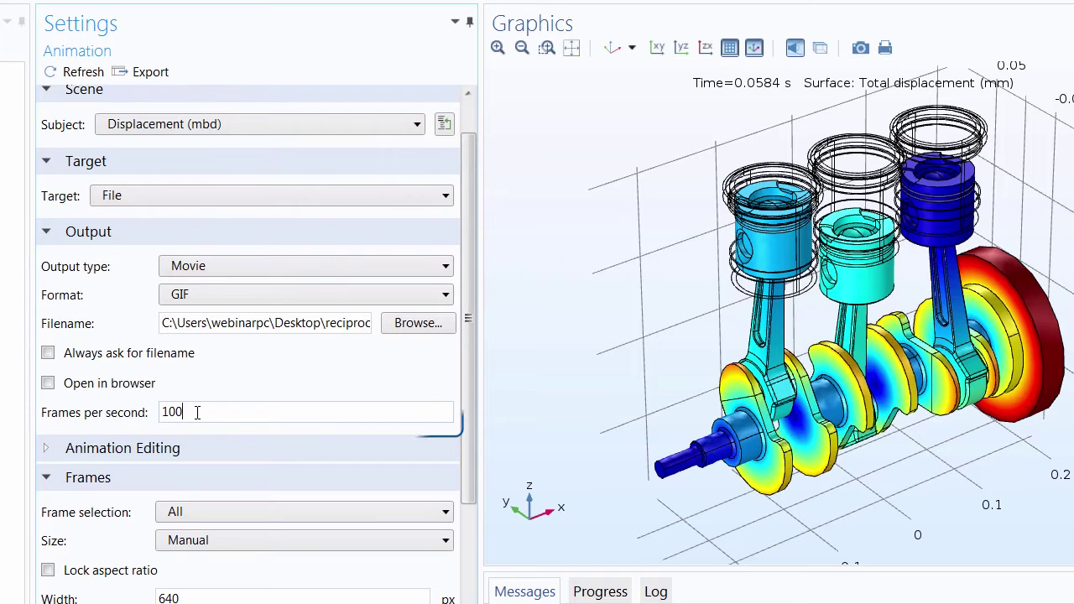
scroll(212, 479, down, 2)
scroll(211, 479, down, 2)
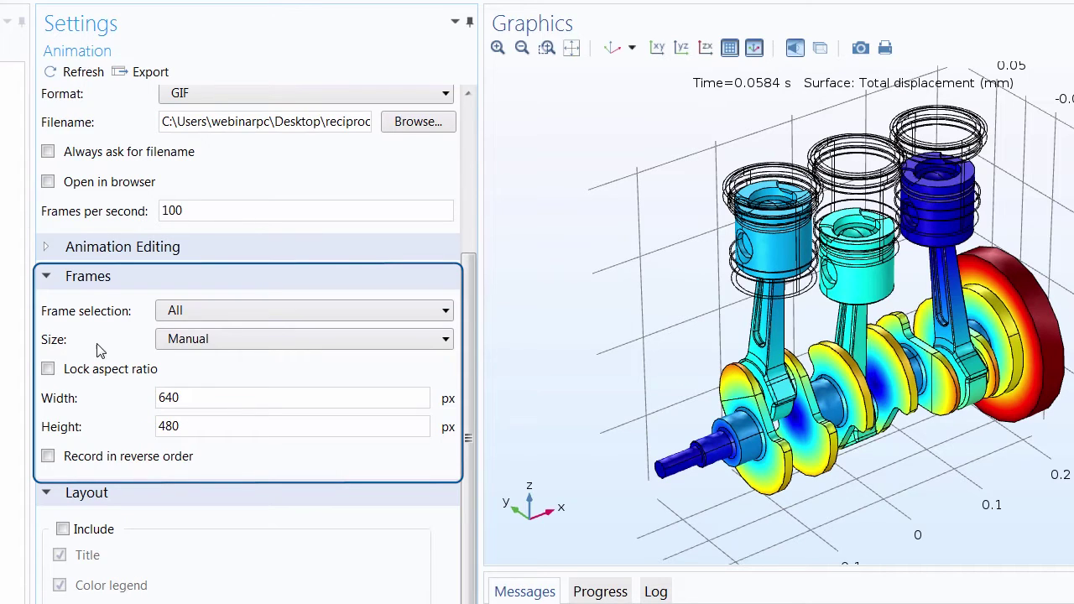
- Lock the aspect ratio and export the 640 × 480 animation as reciprocating_engine.gif to the Desktop
click(47, 369)
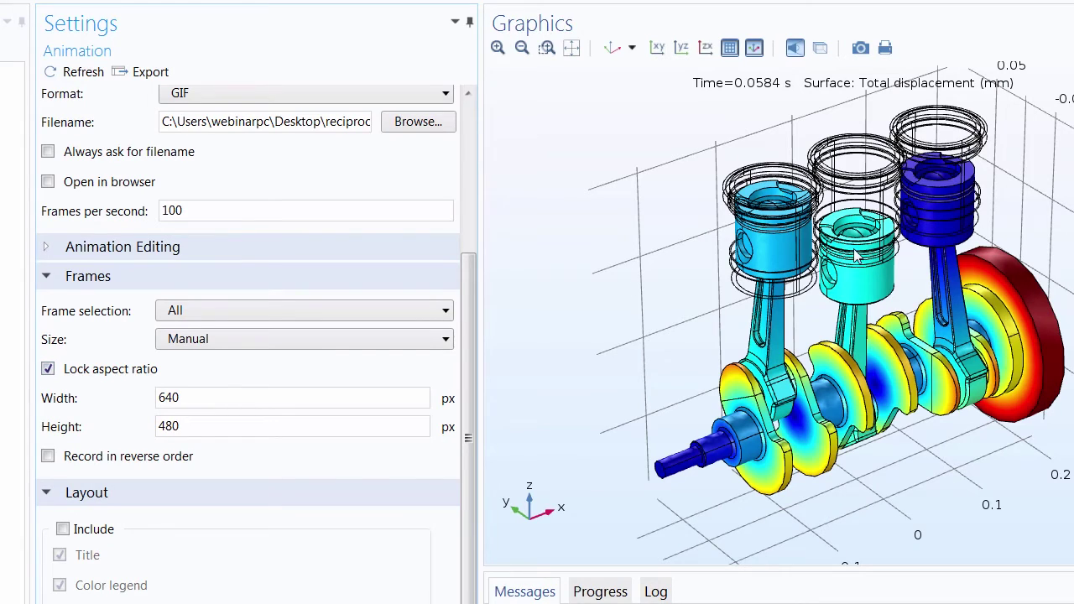
click(152, 75)
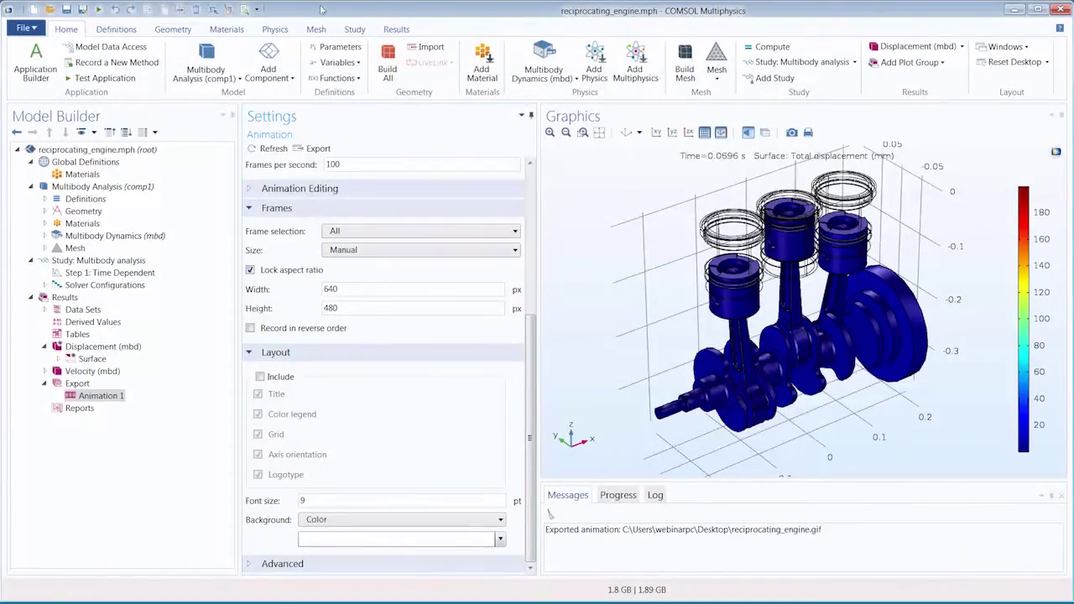
- Check the exported GIF on the desktop, then set frame width to 1920 so height becomes 1440
key(super+Down)
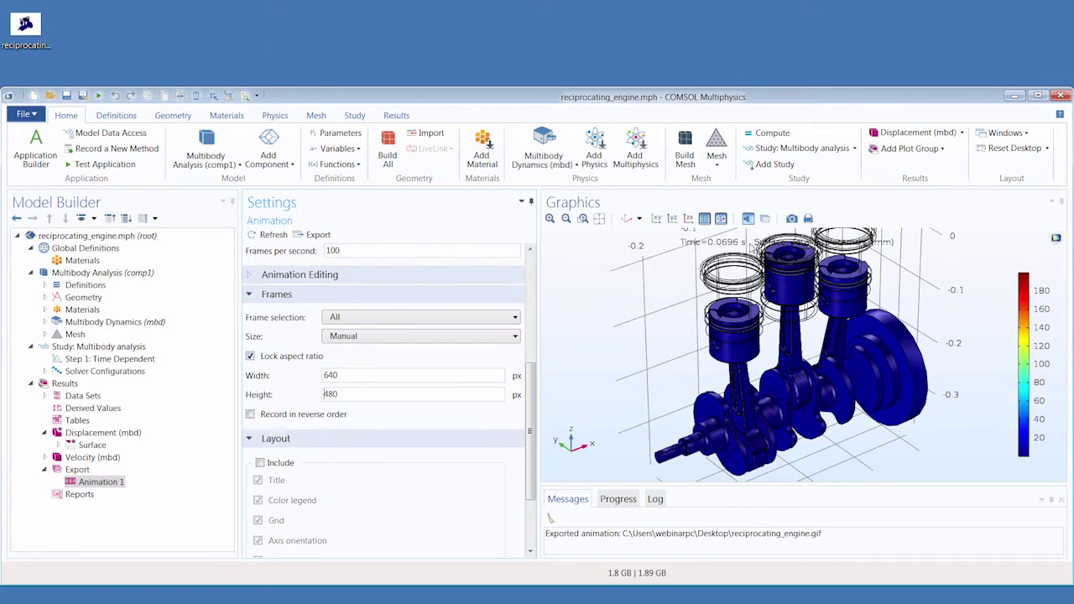
double_click(640, 104)
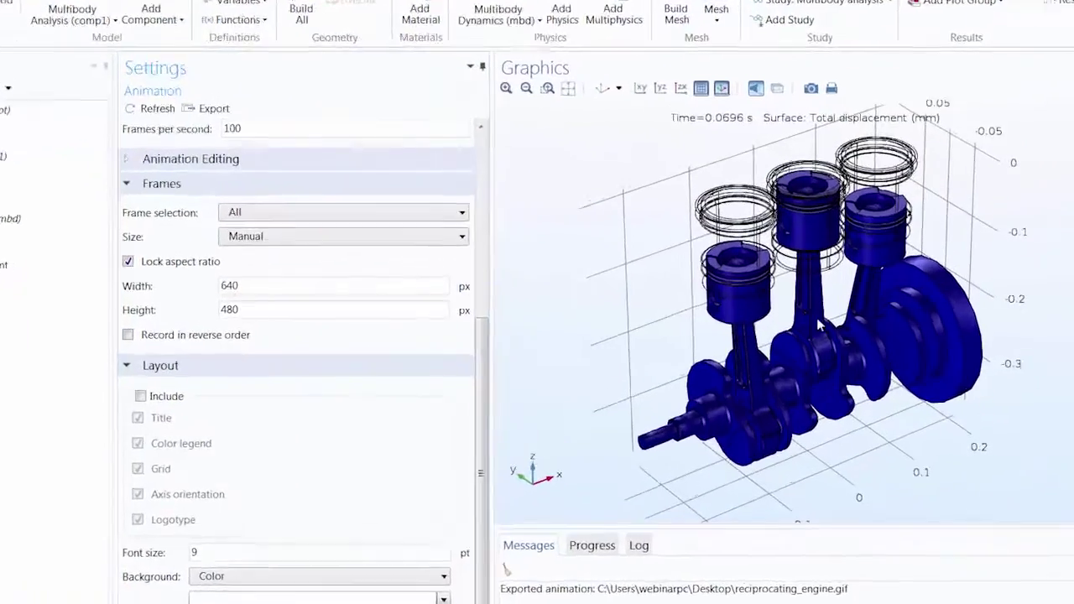
scroll(817, 272, up, 5)
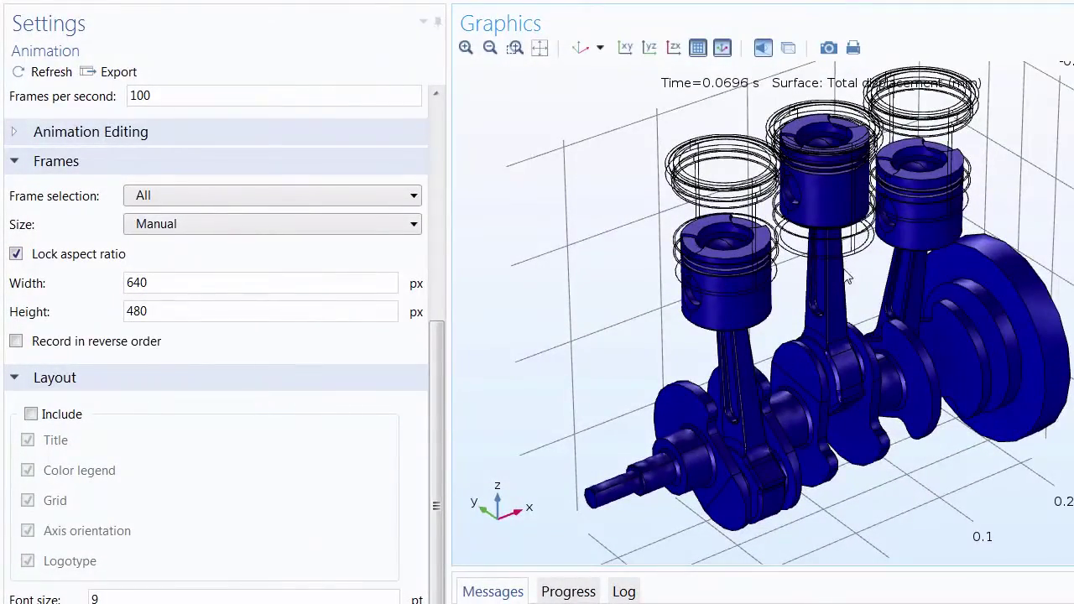
double_click(143, 283)
text(1920)
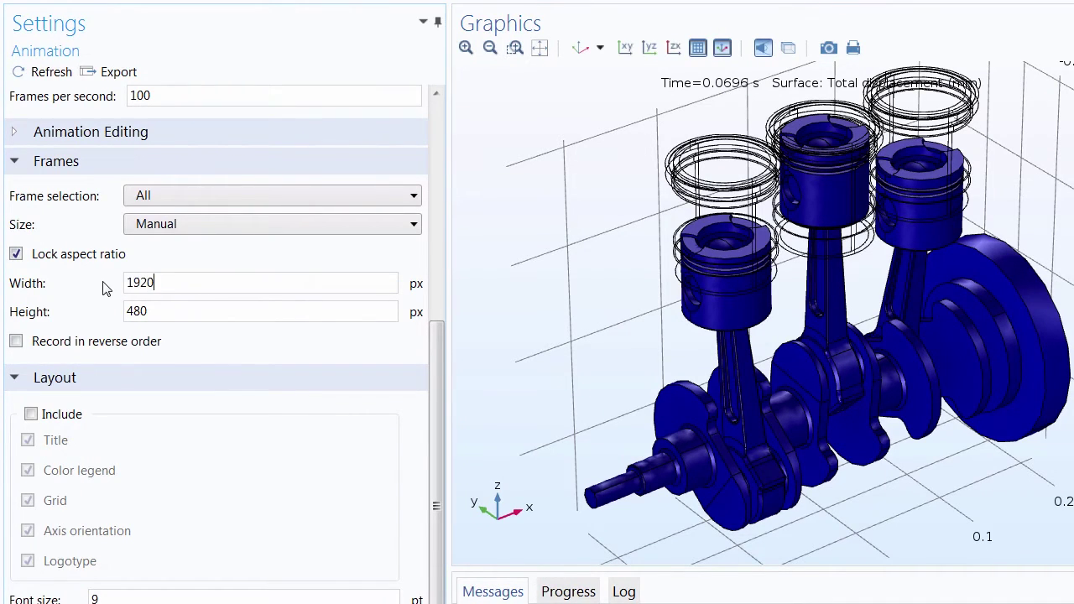
key(Tab)
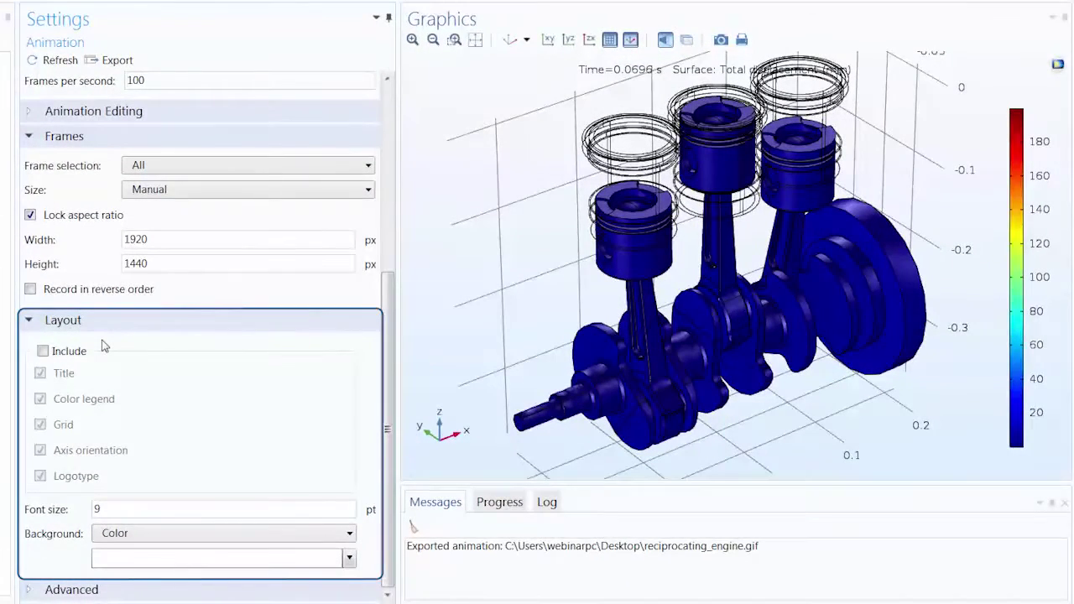
- Include title, legend, grid and logotype in frames, keep a Color background, and expand Advanced
click(70, 358)
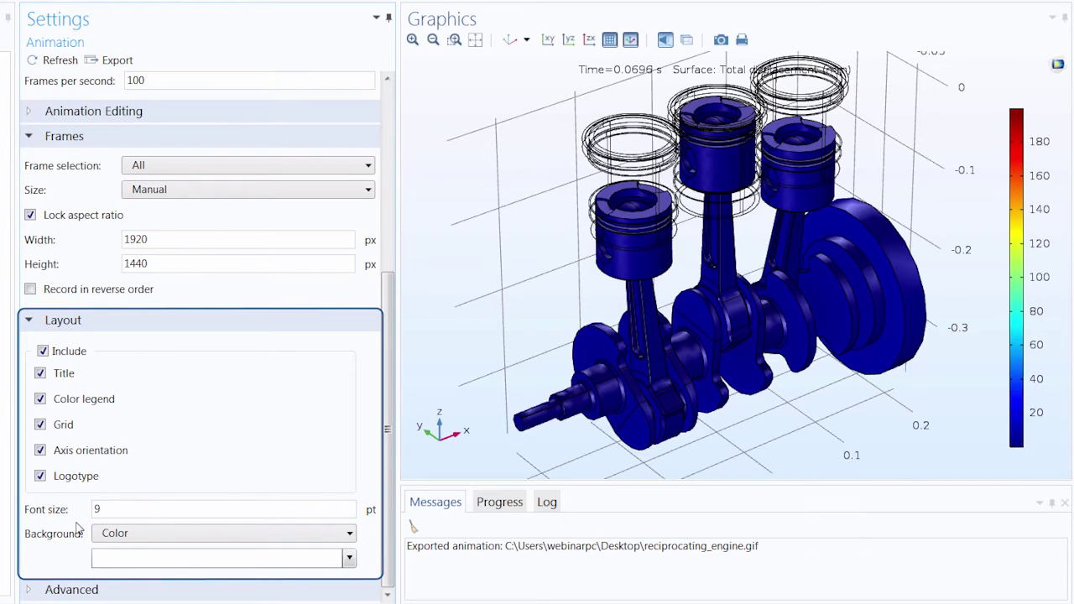
click(117, 537)
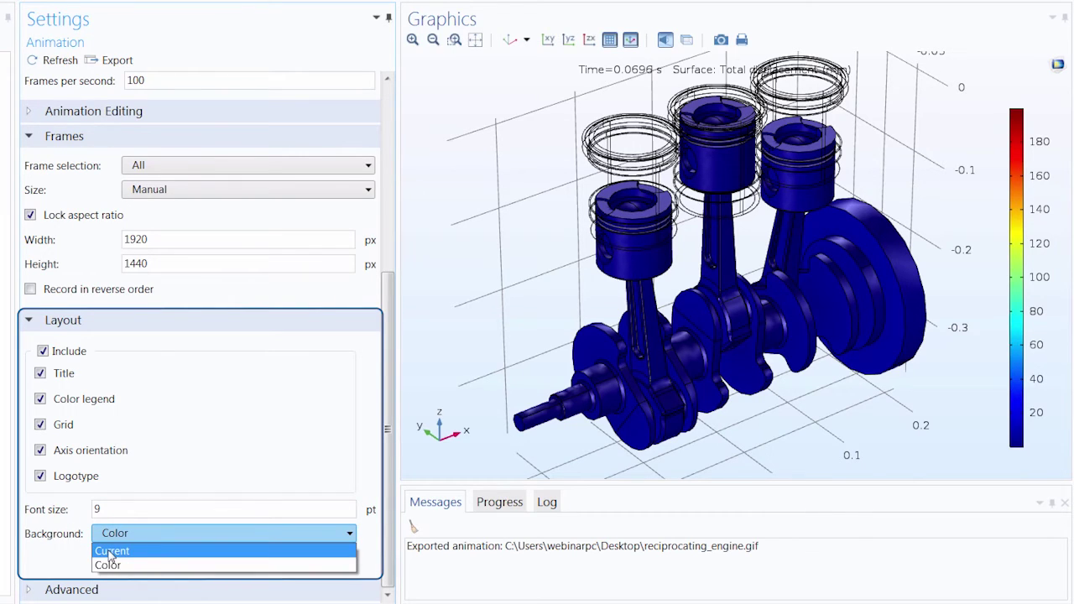
click(74, 537)
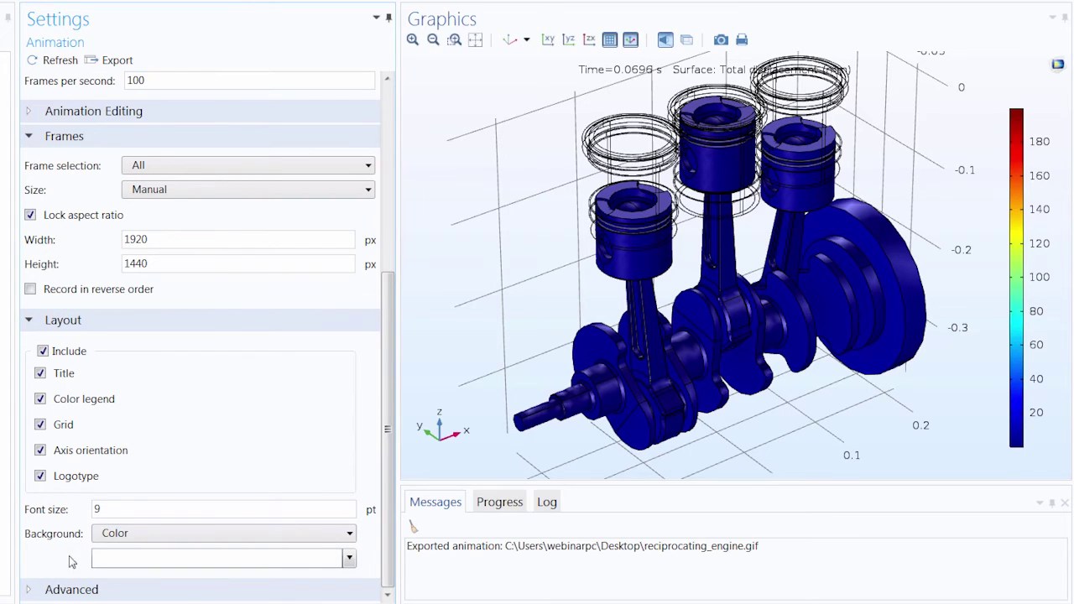
click(72, 589)
scroll(80, 541, down, 1)
click(76, 529)
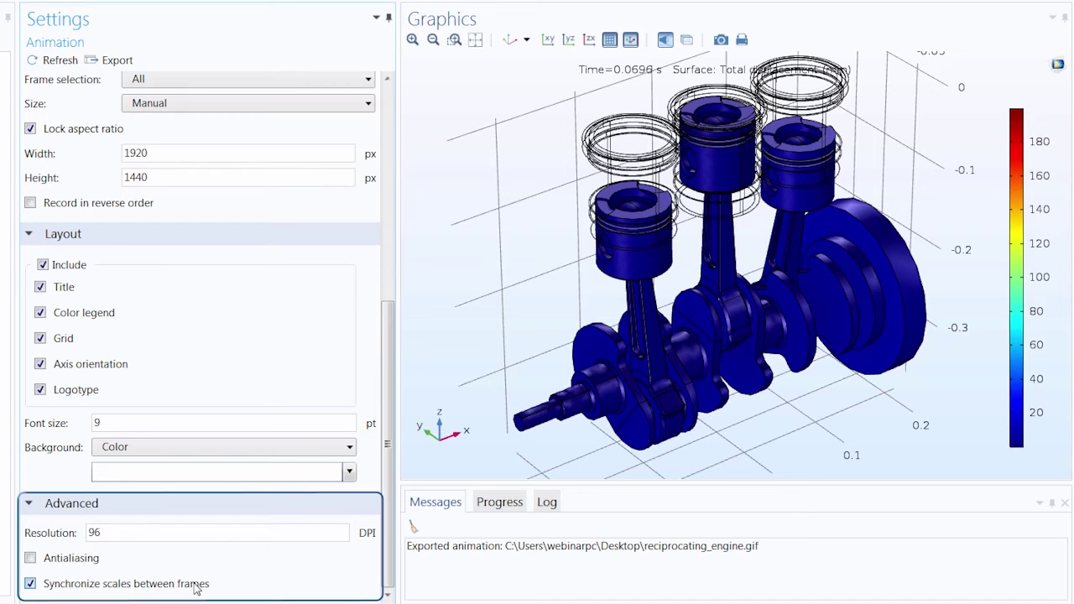
- Collapse Advanced, exclude the layout elements again, and re-export the 1920 × 1440 GIF
click(96, 503)
click(65, 356)
scroll(180, 419, up, 2)
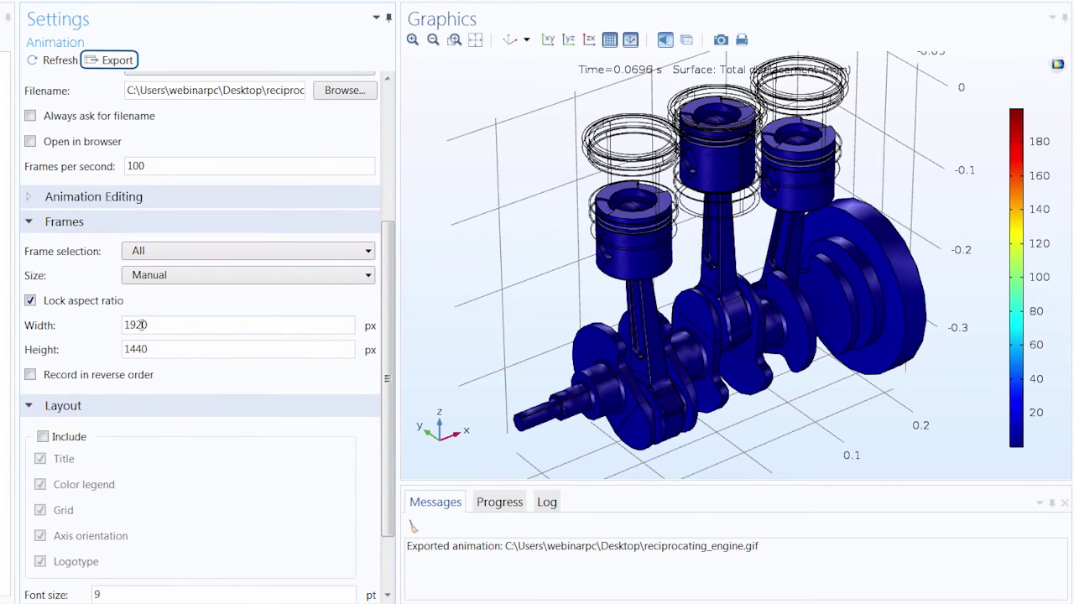
click(105, 62)
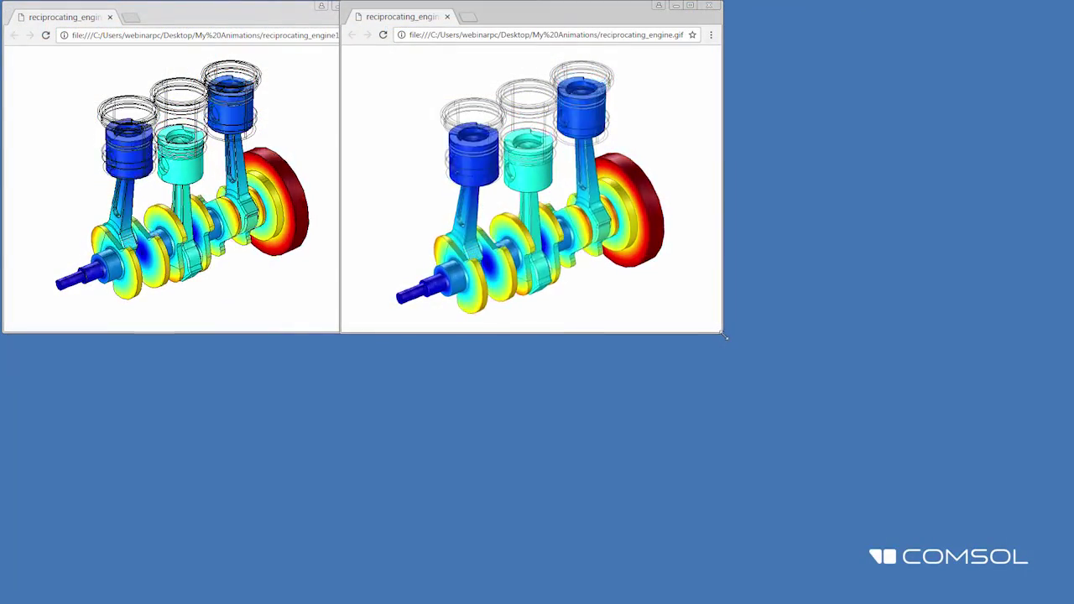
- Resize the right Chrome window larger to show the high-resolution reciprocating_engine.gif in detail
drag(723, 333, 1073, 603)
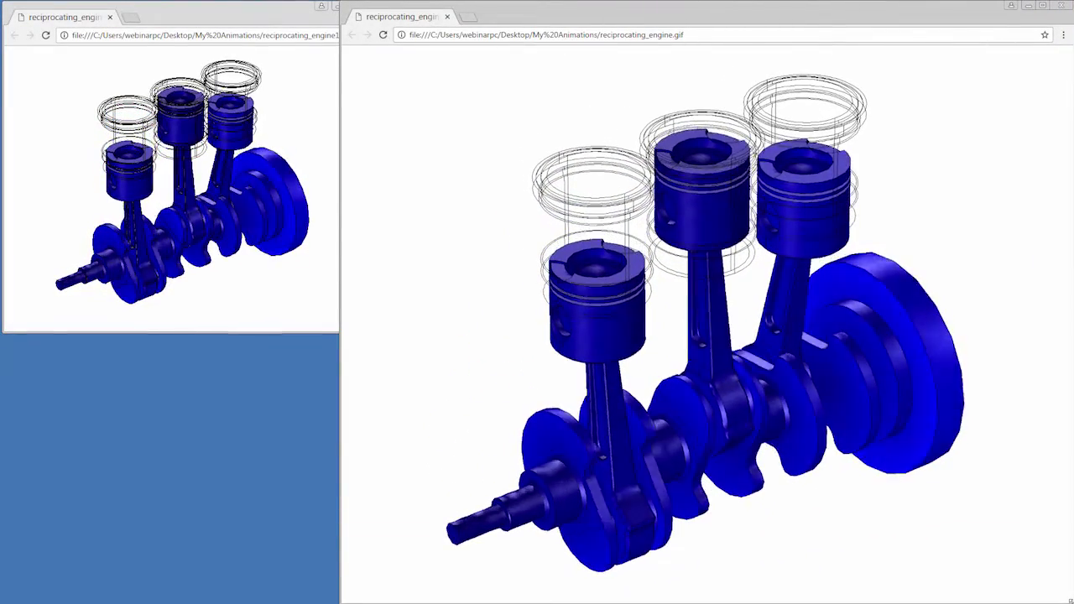